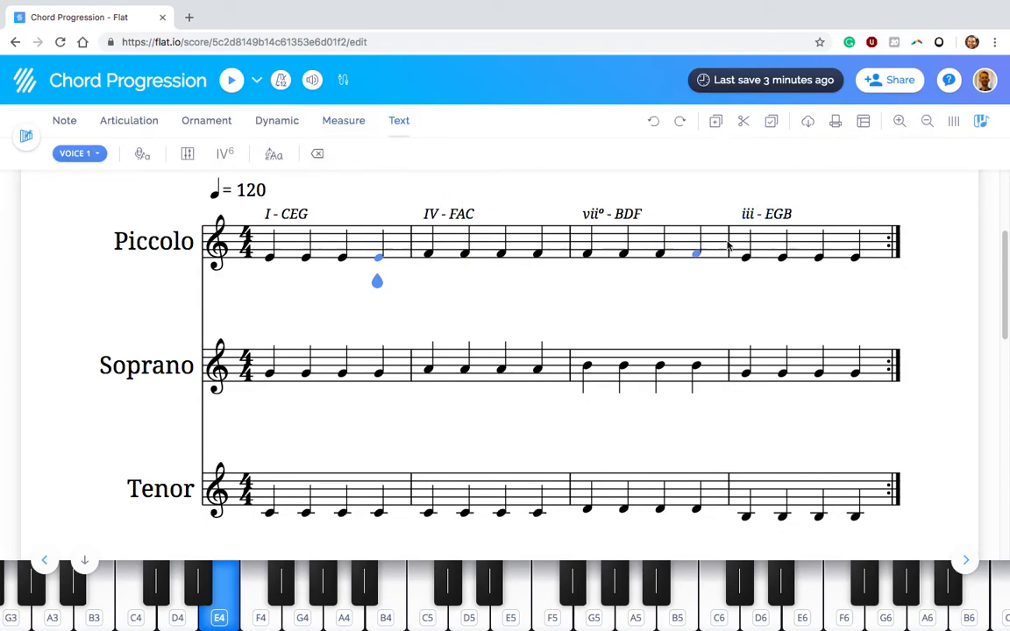
# Add the text annotation "I - ace" above the last Piccolo note of measure 3
pyautogui.click(698, 257)
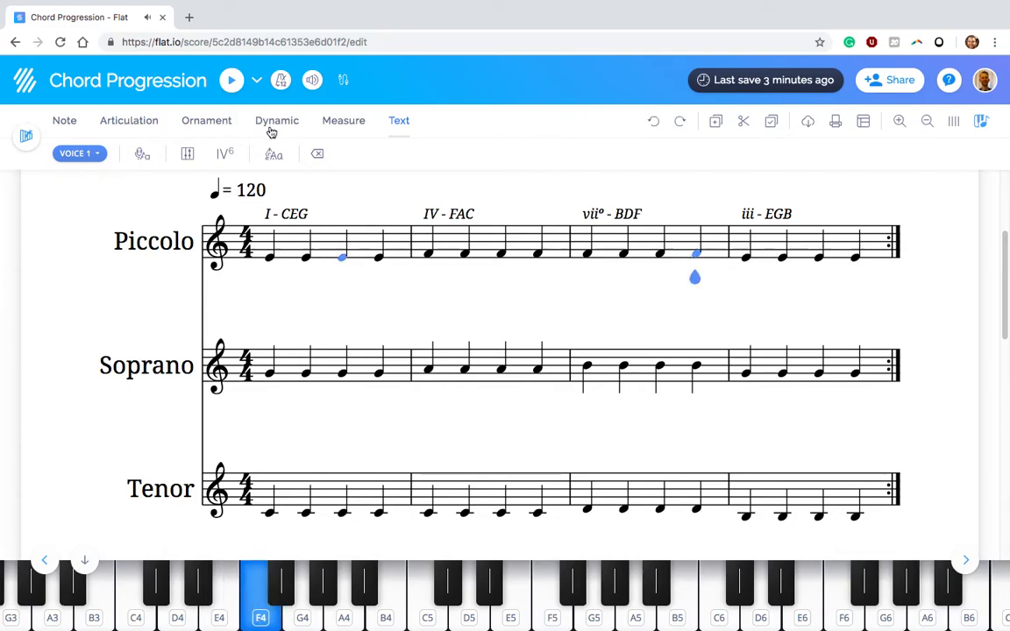
pyautogui.click(282, 155)
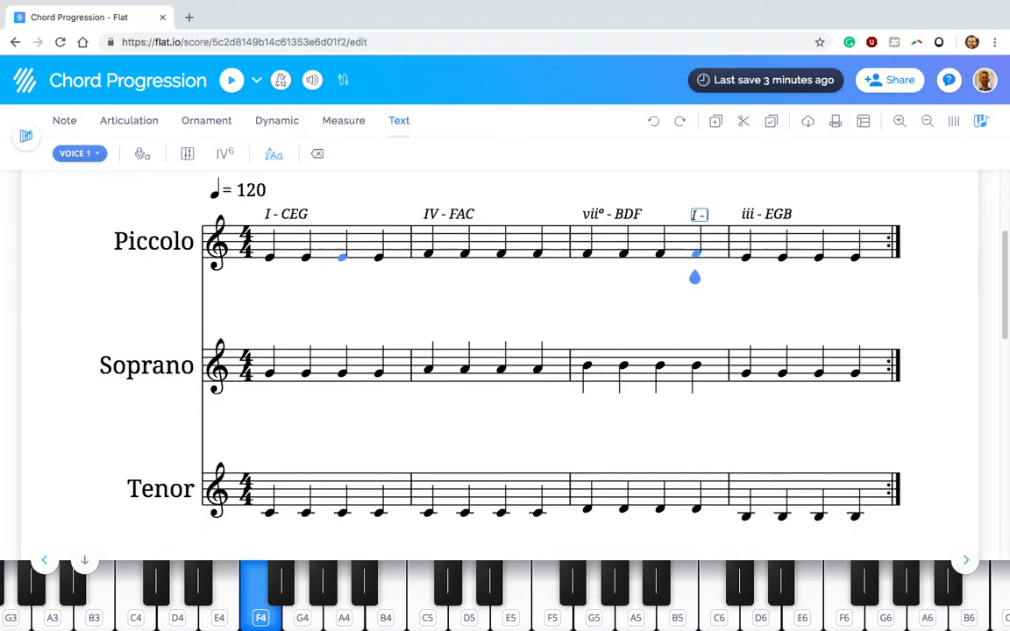
pyautogui.write('I - ace')
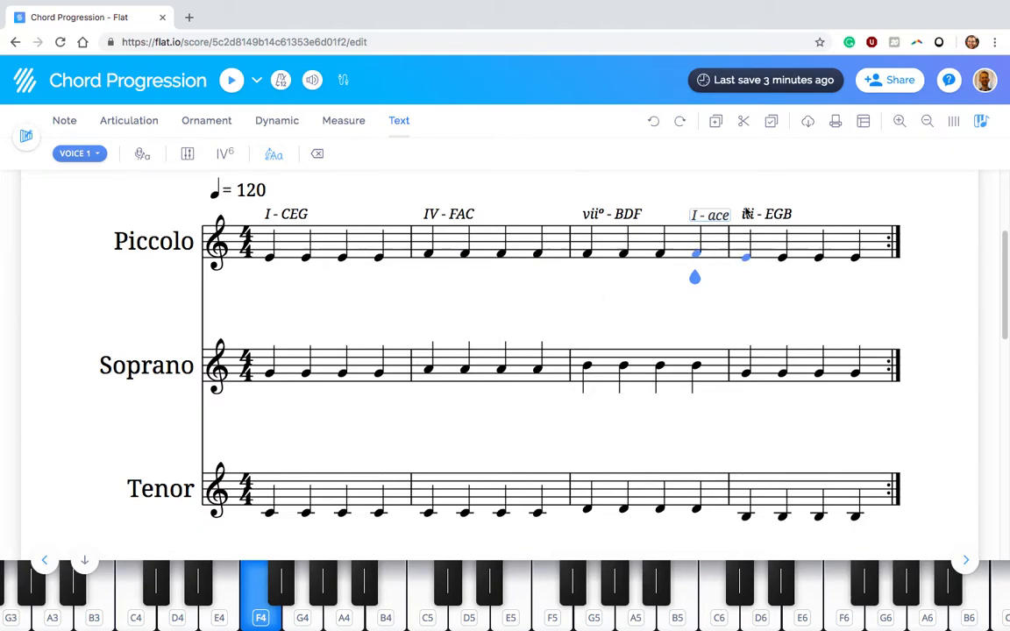
# Try to clear the "I - ace" annotation above the last note of measure 3
pyautogui.click(815, 200)
pyautogui.doubleClick(719, 217)
pyautogui.press('BackSpace')
pyautogui.press('BackSpace')
pyautogui.press('BackSpace')
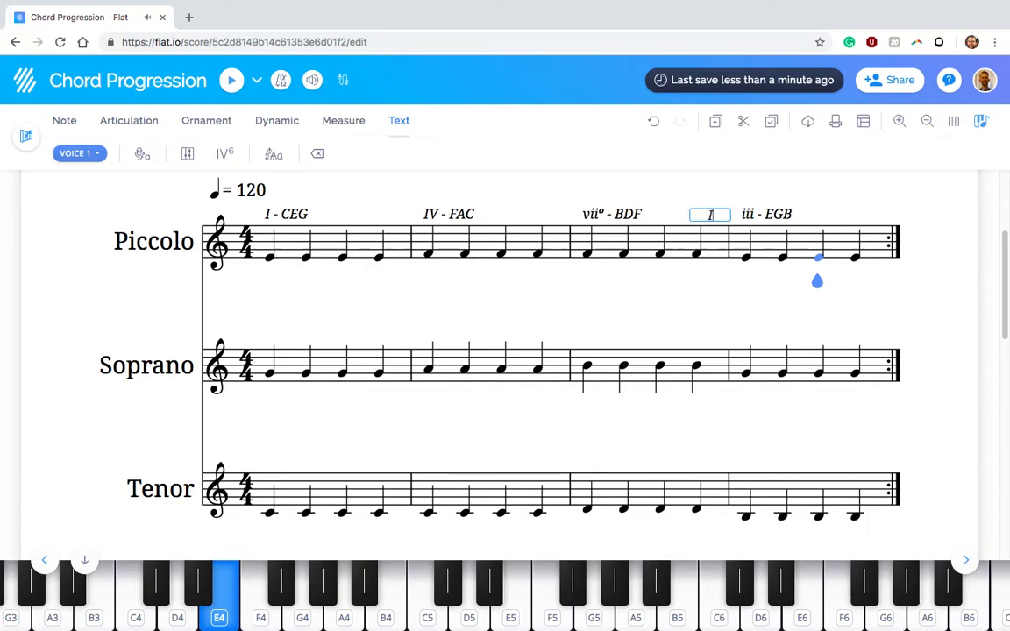
pyautogui.click(145, 305)
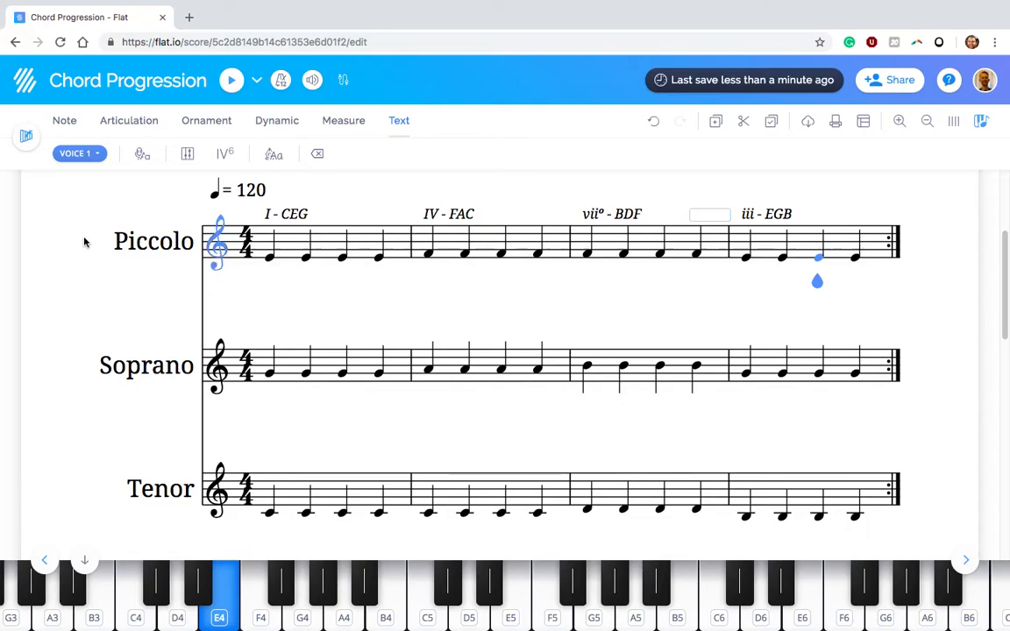
# Change the last Piccolo note in measures 1, 2 and 3 to F4, E4 and D4 respectively
pyautogui.click(270, 260)
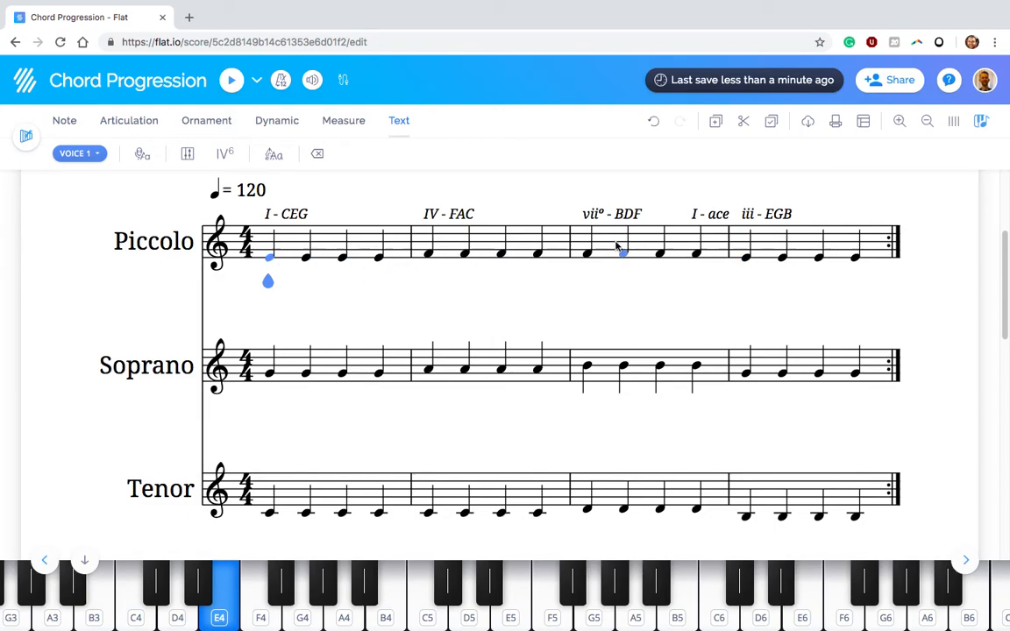
pyautogui.click(378, 263)
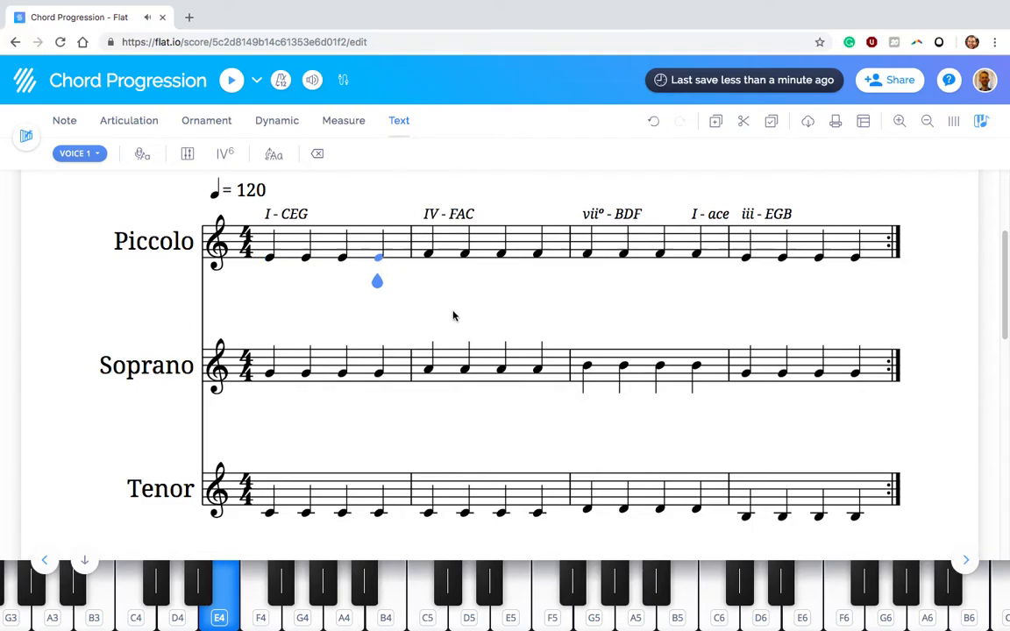
pyautogui.press('Up')
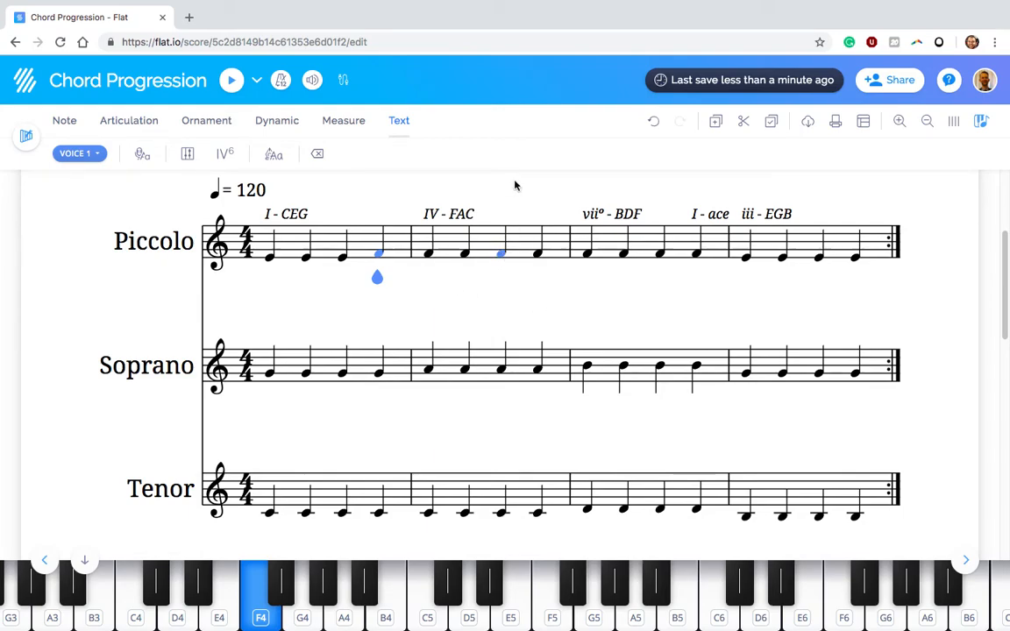
pyautogui.click(538, 256)
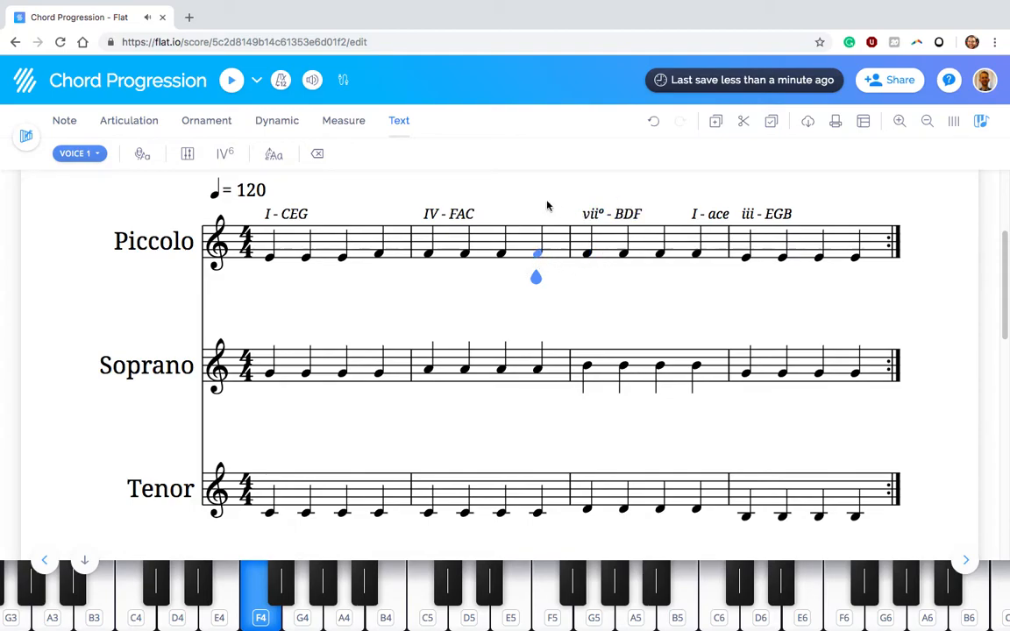
pyautogui.press('Down')
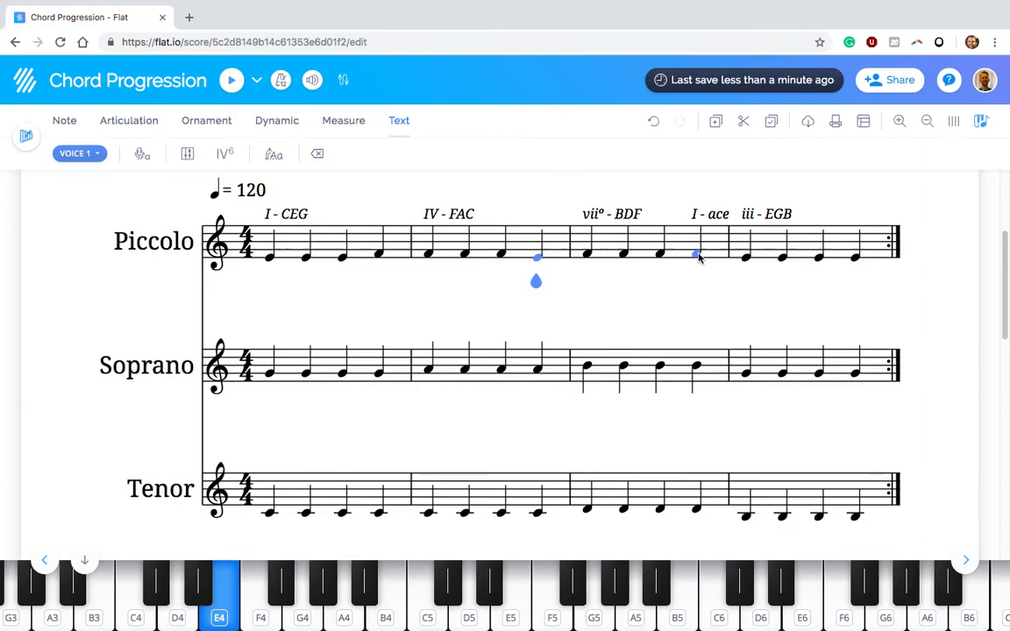
pyautogui.click(699, 255)
pyautogui.press('Down')
pyautogui.press('Down')
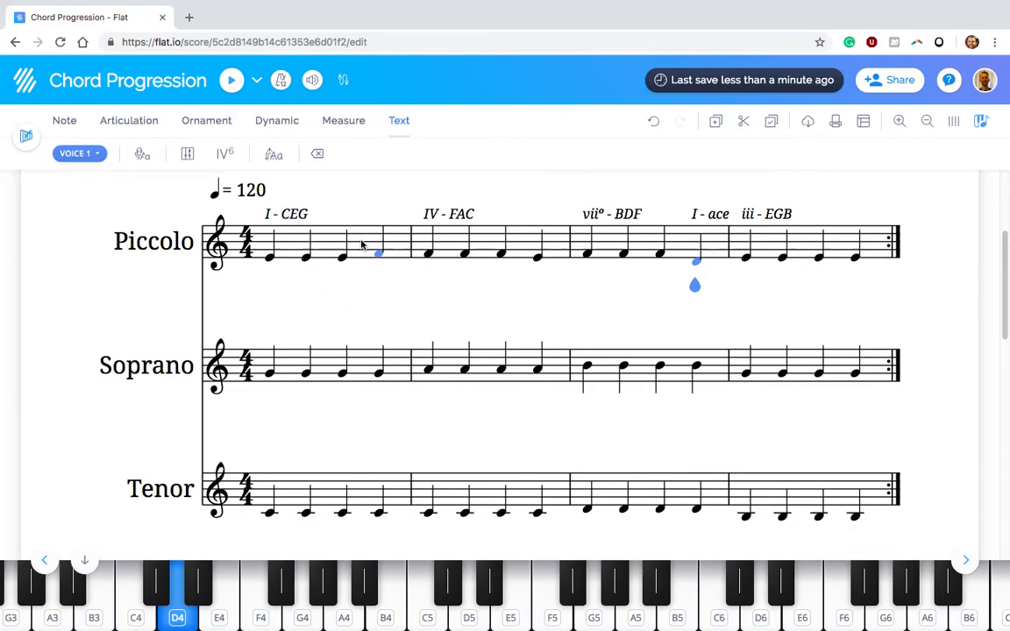
# Play the score from the first Piccolo note to hear the progression, and stop playback at the end
pyautogui.press('Left')
pyautogui.press('Left')
pyautogui.press('Left')
pyautogui.press('Left')
pyautogui.press('Left')
pyautogui.press('Left')
pyautogui.press('Left')
pyautogui.press('Left')
pyautogui.press('Left')
pyautogui.press('Left')
pyautogui.press('Left')
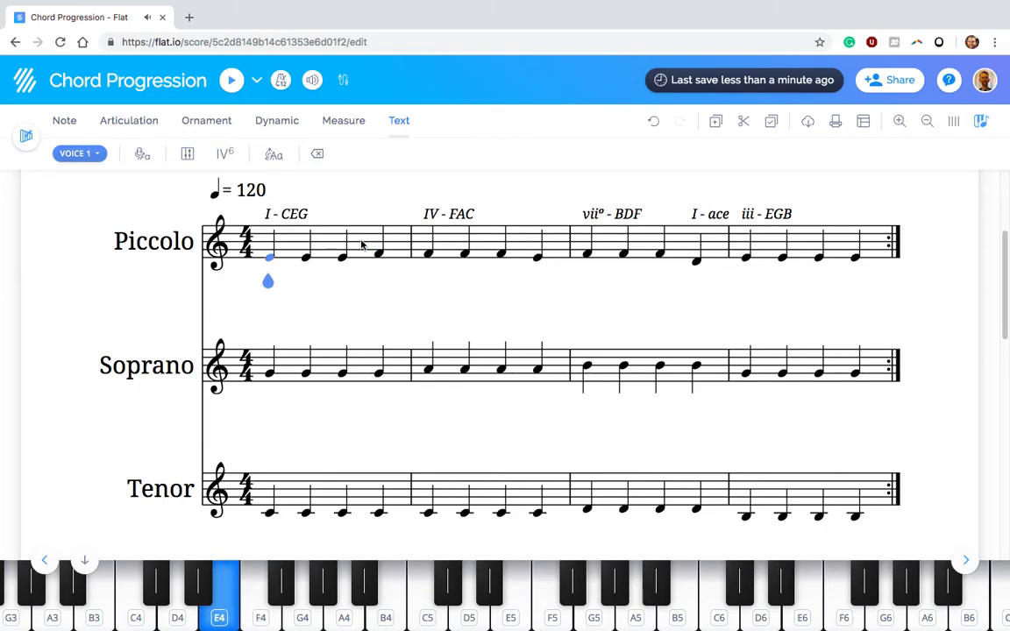
pyautogui.click(309, 375)
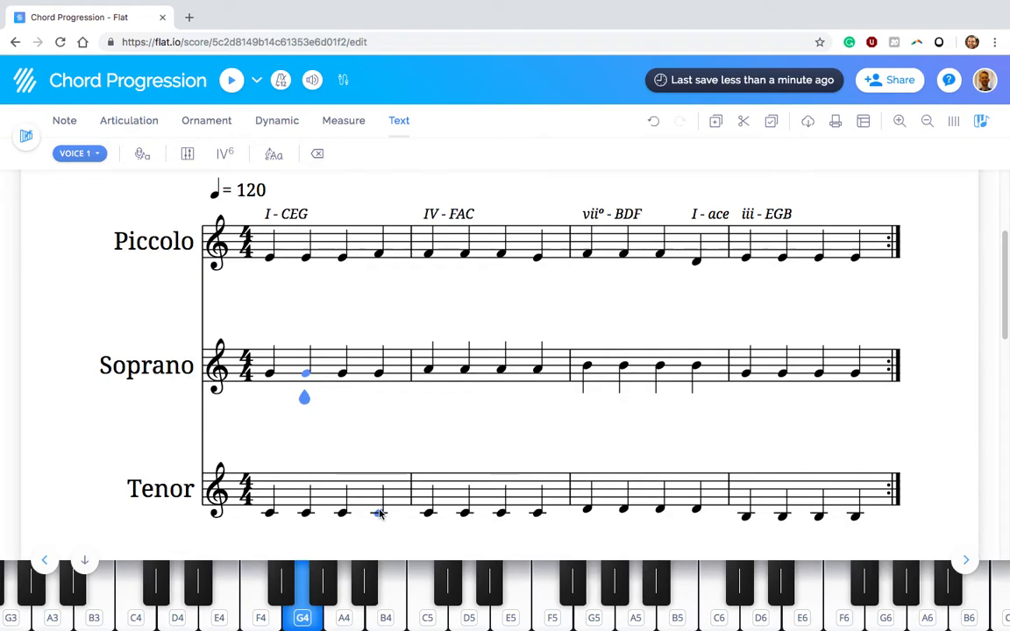
pyautogui.click(271, 262)
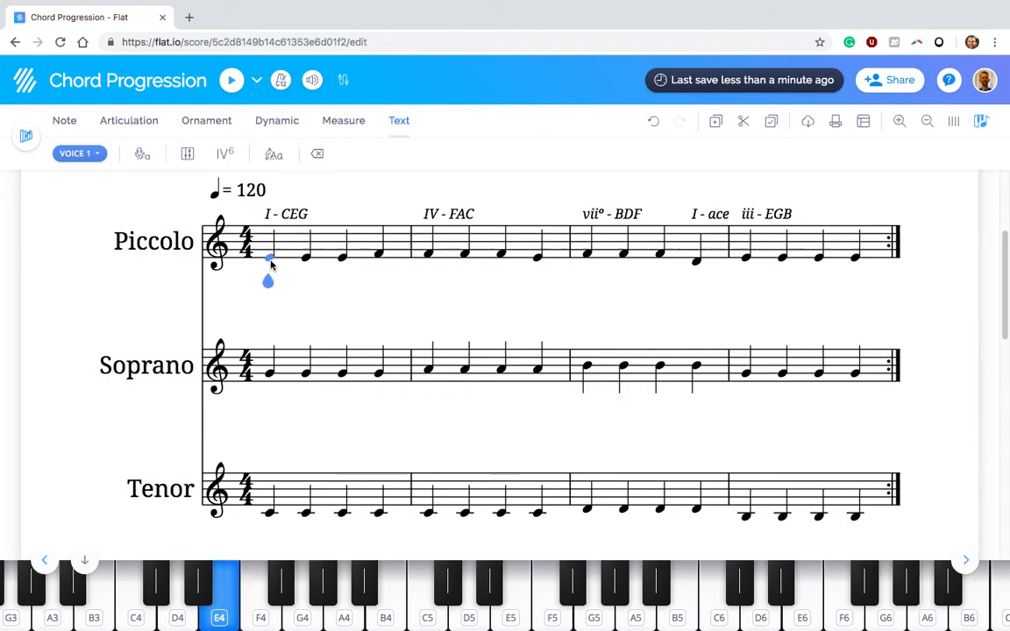
pyautogui.press('space')
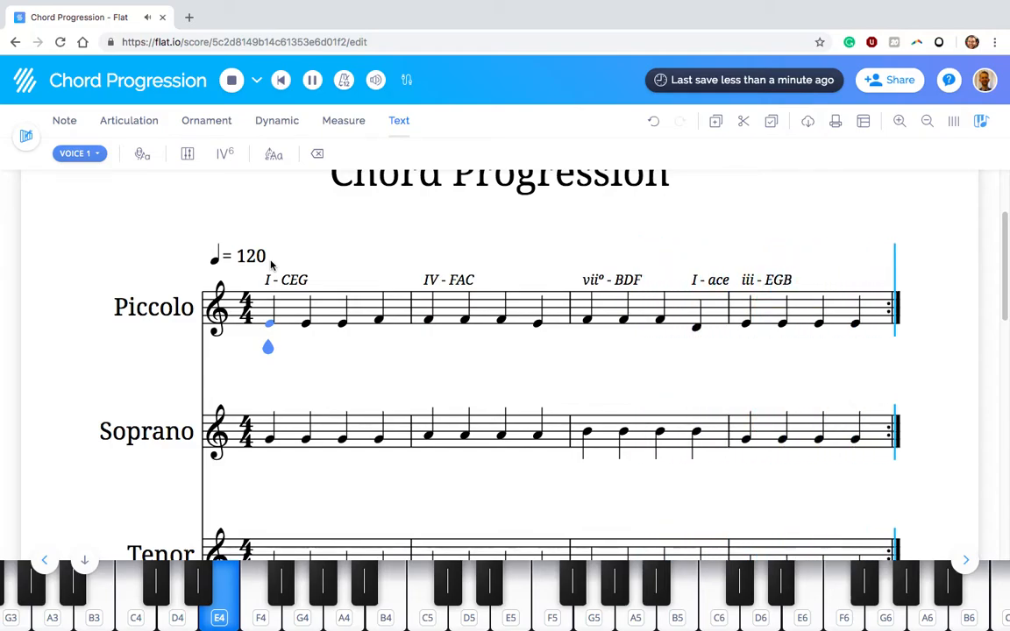
pyautogui.click(231, 80)
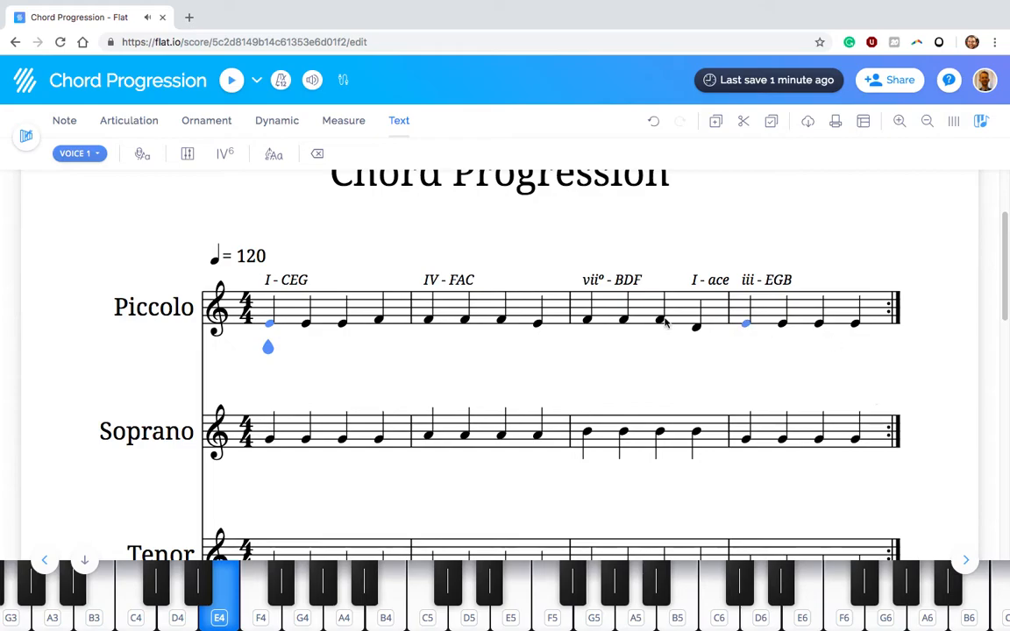
# Bring up the note editing tools and select beats 2 to 4 of measure 1 across the Soprano and Tenor staves
pyautogui.scroll(-3, 525, 338)
pyautogui.scroll(1, 524, 340)
pyautogui.scroll(1, 524, 339)
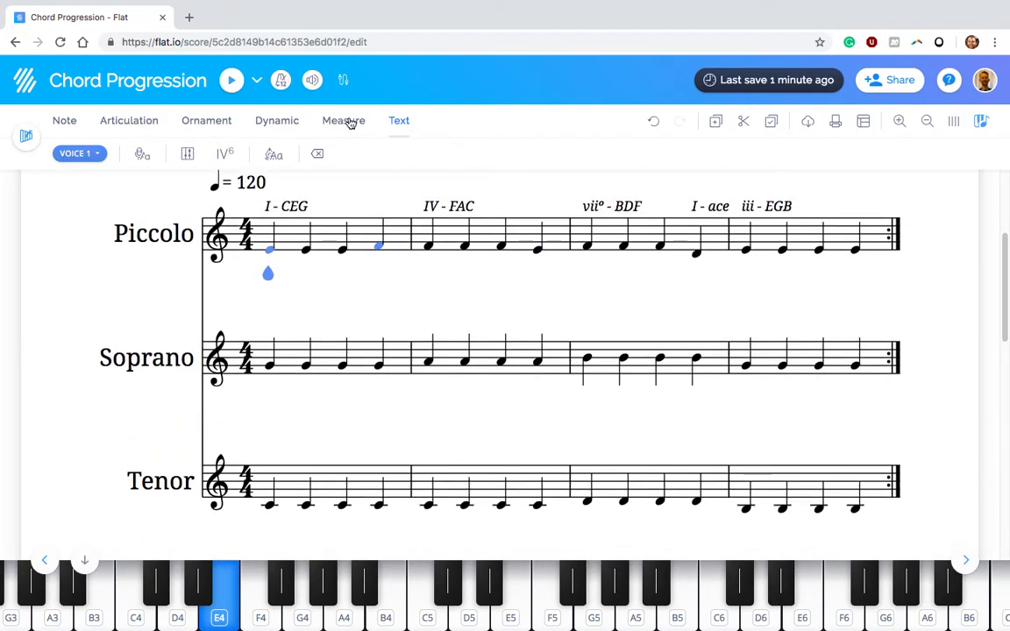
pyautogui.click(62, 123)
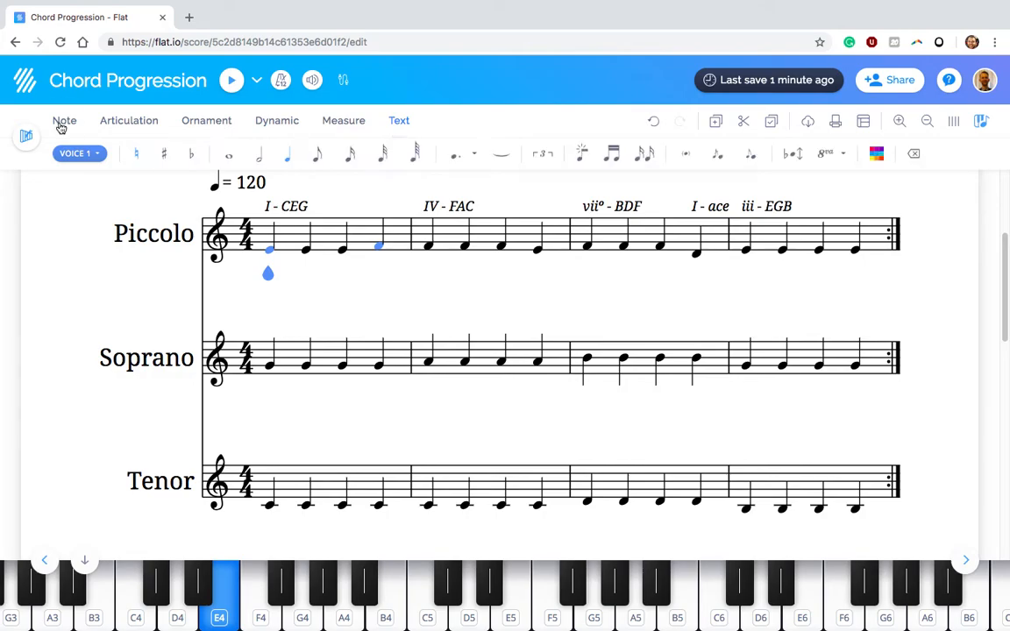
pyautogui.click(307, 368)
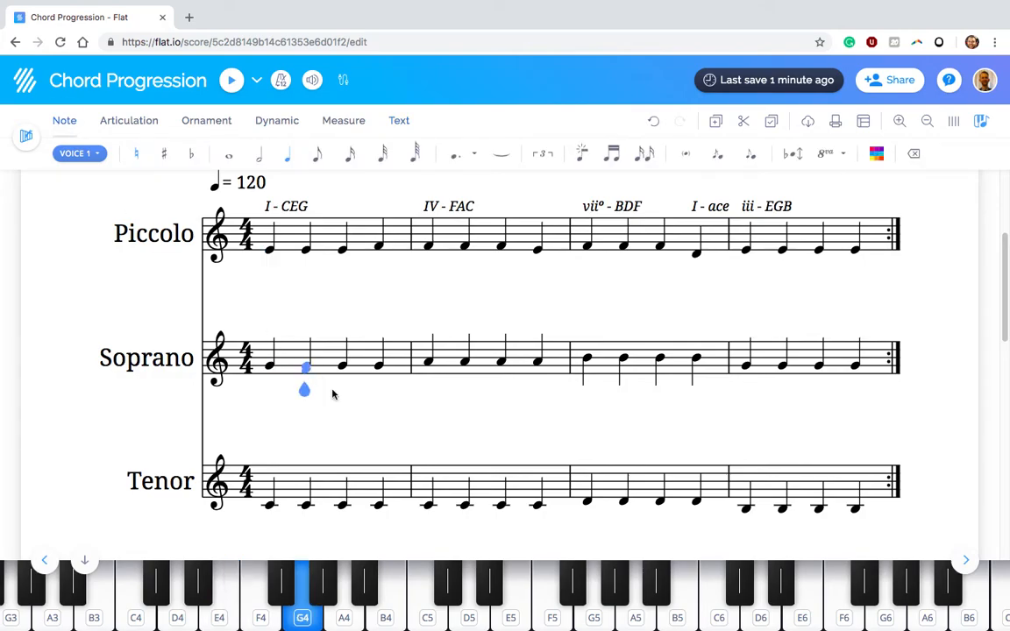
pyautogui.keyDown('shift'); pyautogui.click(380, 505); pyautogui.keyUp('shift')
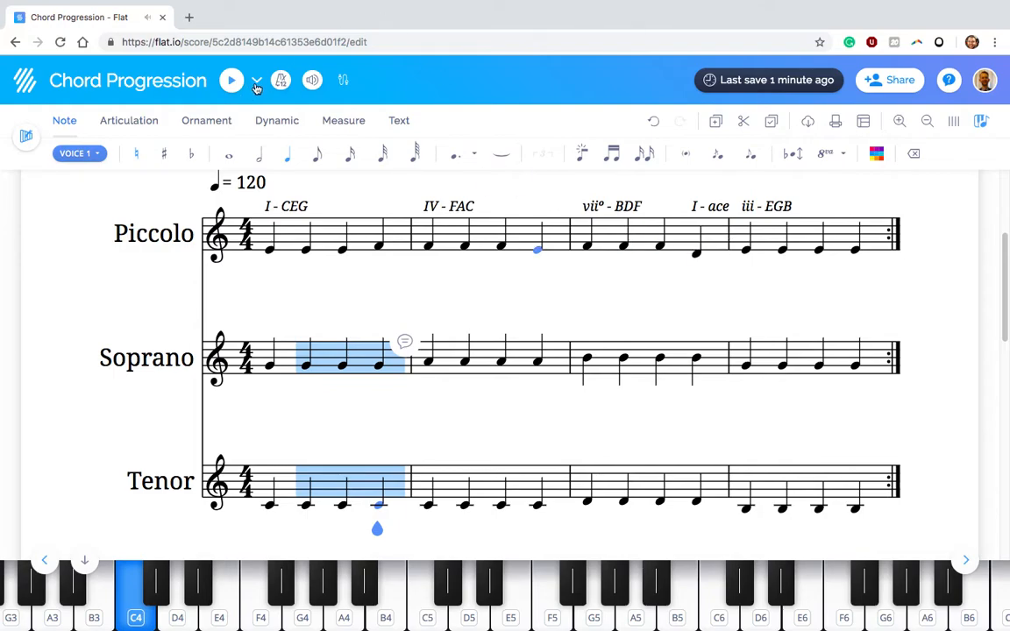
# Lower the Soprano and Tenor playback volumes to about one third, keeping Piccolo at full volume
pyautogui.click(313, 81)
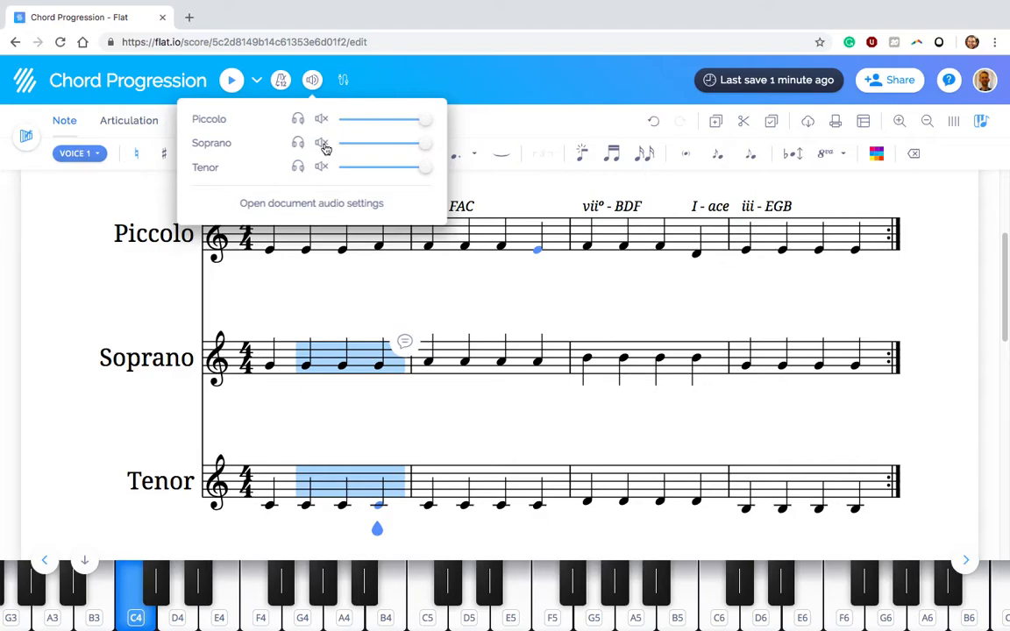
pyautogui.moveTo(423, 145); pyautogui.dragTo(369, 151)
pyautogui.moveTo(424, 168); pyautogui.dragTo(372, 173)
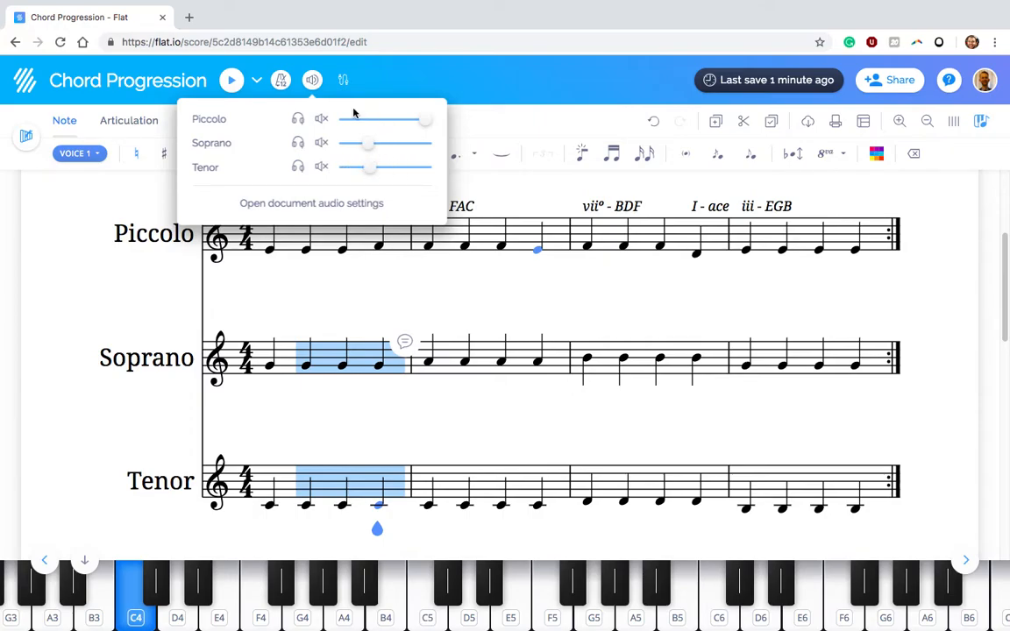
pyautogui.click(111, 308)
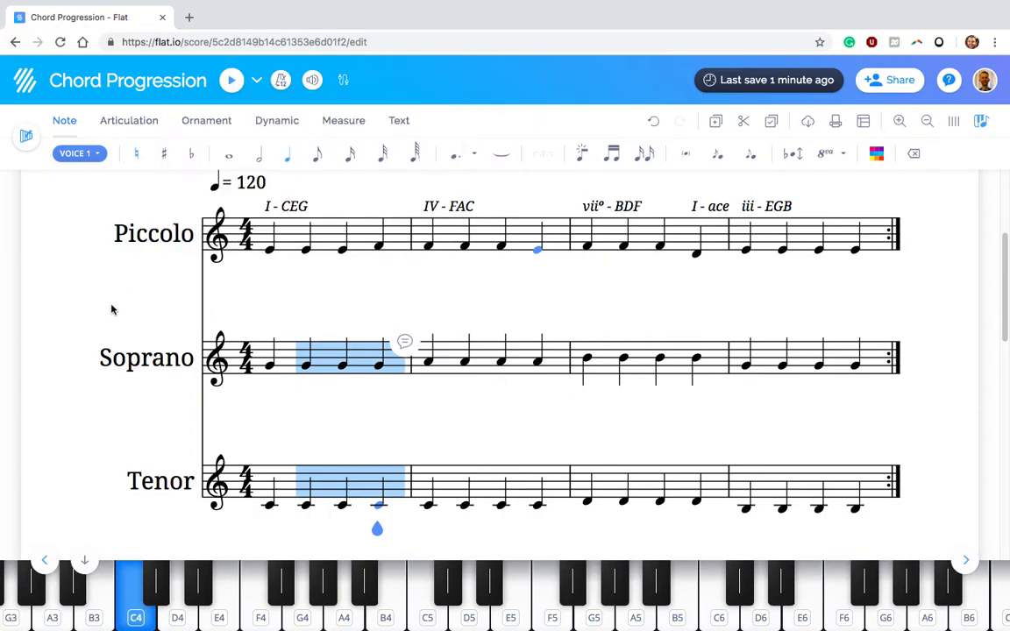
# Play from the first Piccolo note, reduce the Soprano and Tenor volumes to about one tenth, and restart from the beginning
pyautogui.click(270, 253)
pyautogui.press('space')
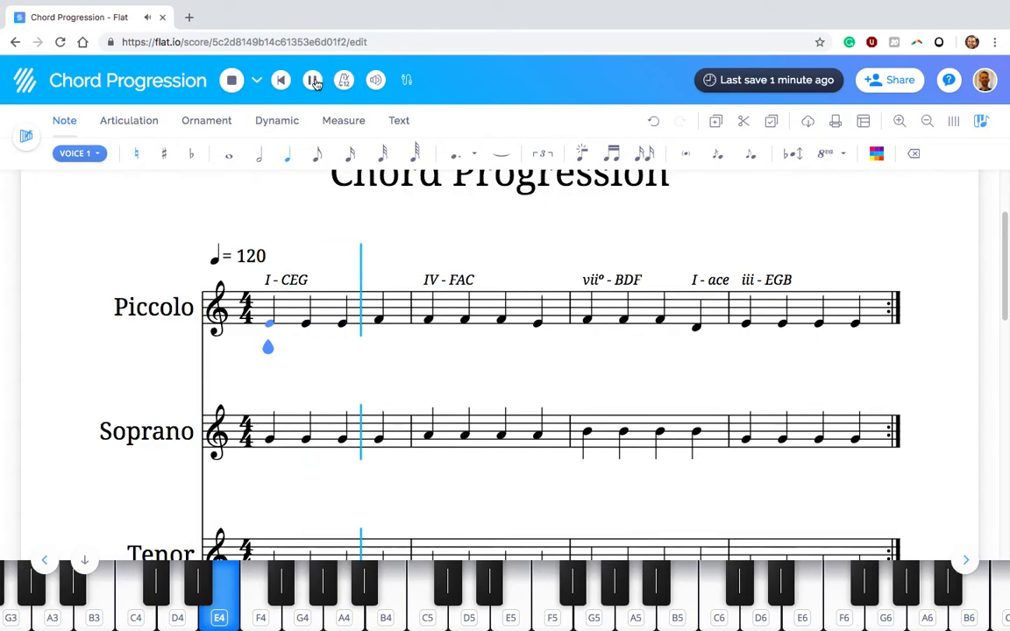
pyautogui.click(375, 80)
pyautogui.moveTo(430, 143); pyautogui.dragTo(412, 169)
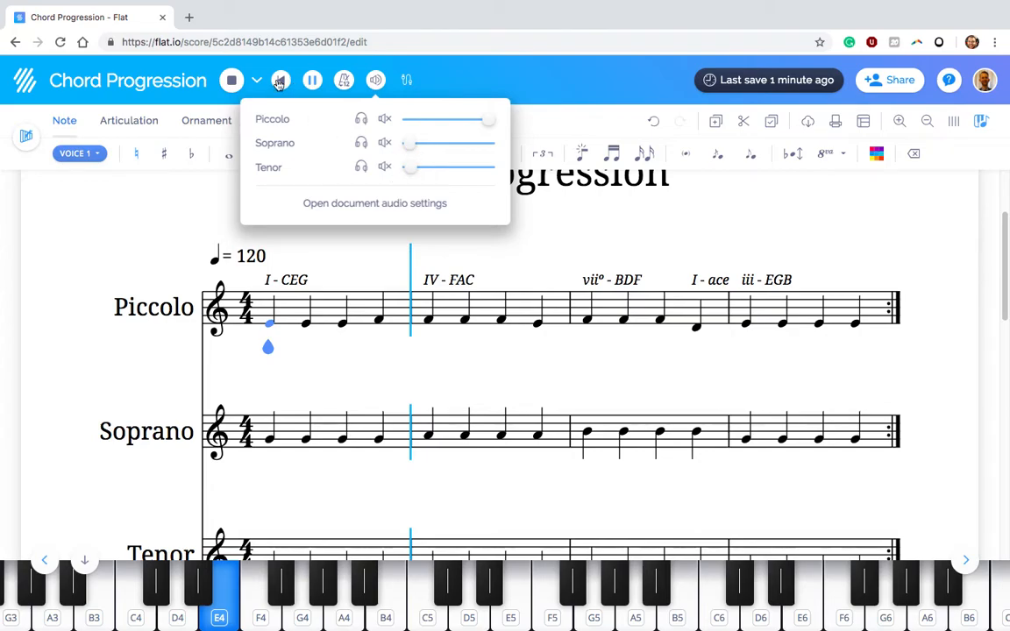
pyautogui.click(279, 82)
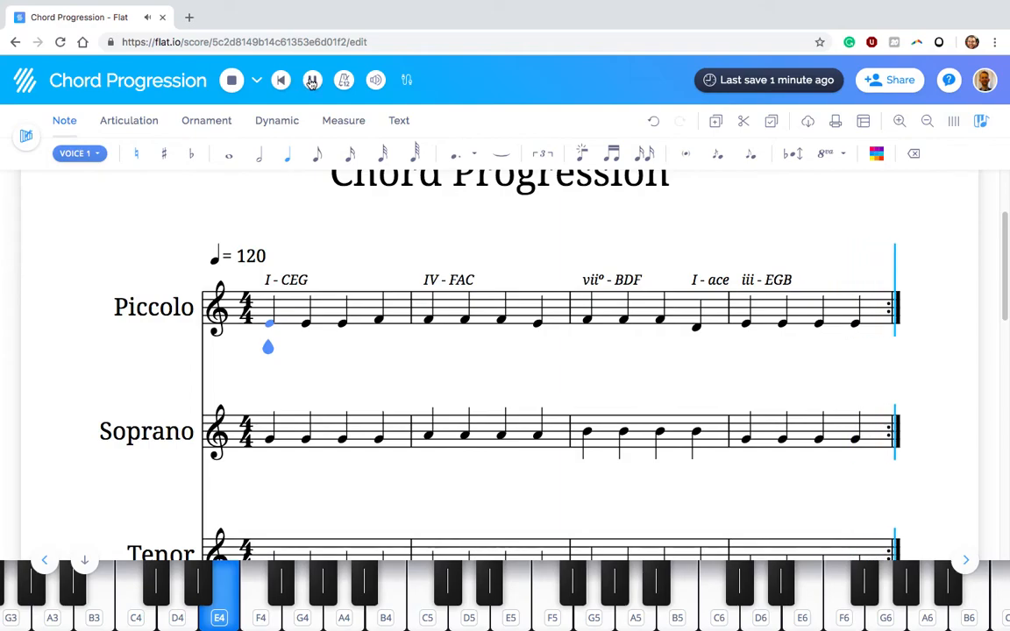
# Restart playback and slightly readjust the Soprano and Tenor volumes while listening
pyautogui.click(233, 82)
pyautogui.press('space')
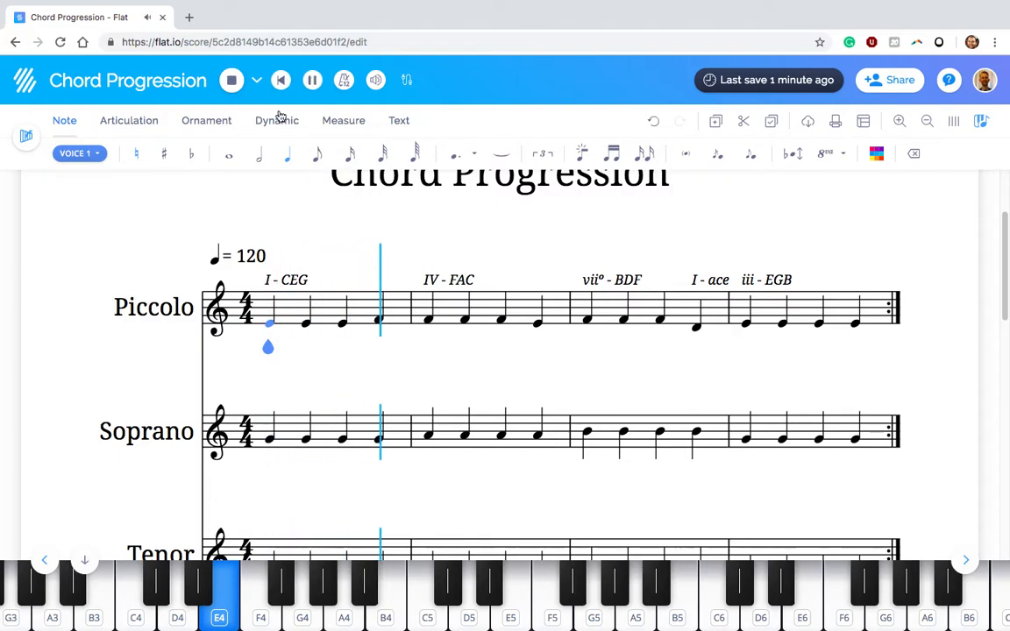
pyautogui.click(376, 79)
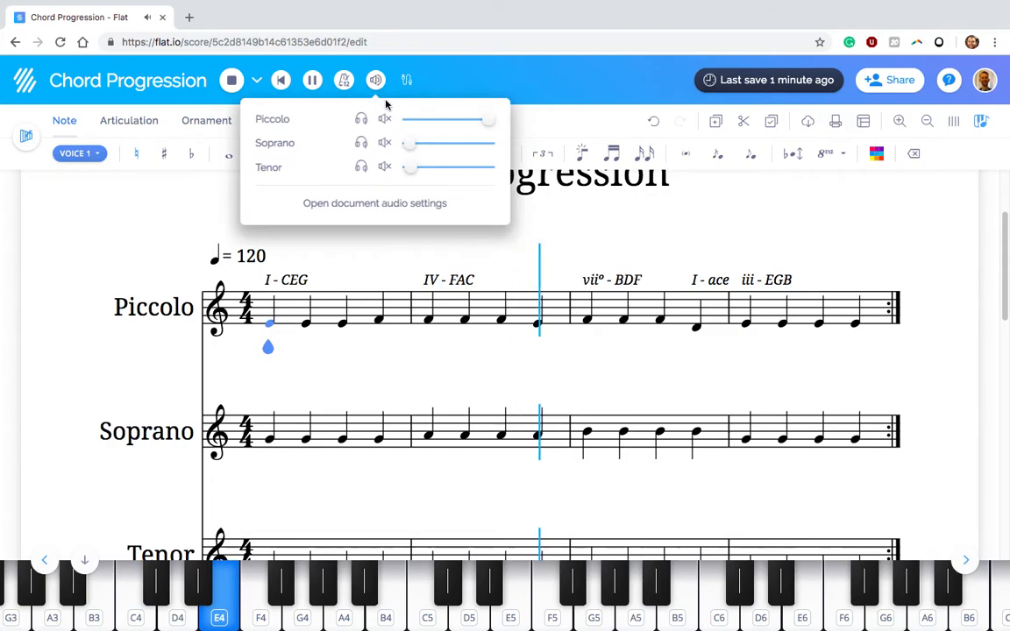
pyautogui.moveTo(410, 145); pyautogui.dragTo(417, 171)
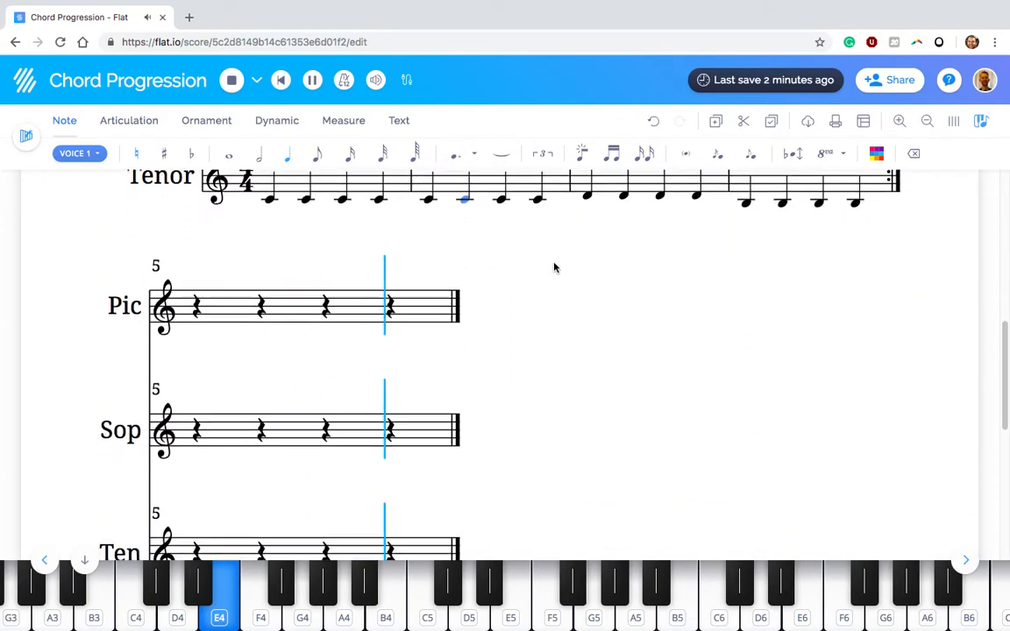
pyautogui.scroll(2, 554, 267)
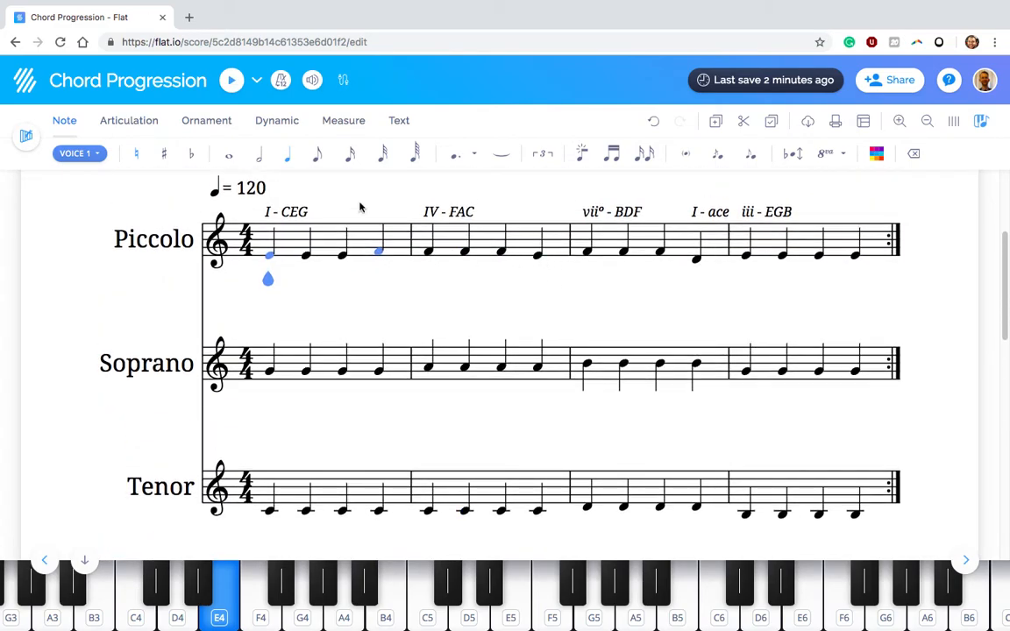
# Shorten the first Piccolo note of measure 1 to an eighth note and fill the following rest with an F4 eighth note
pyautogui.click(307, 256)
pyautogui.click(272, 256)
pyautogui.click(319, 162)
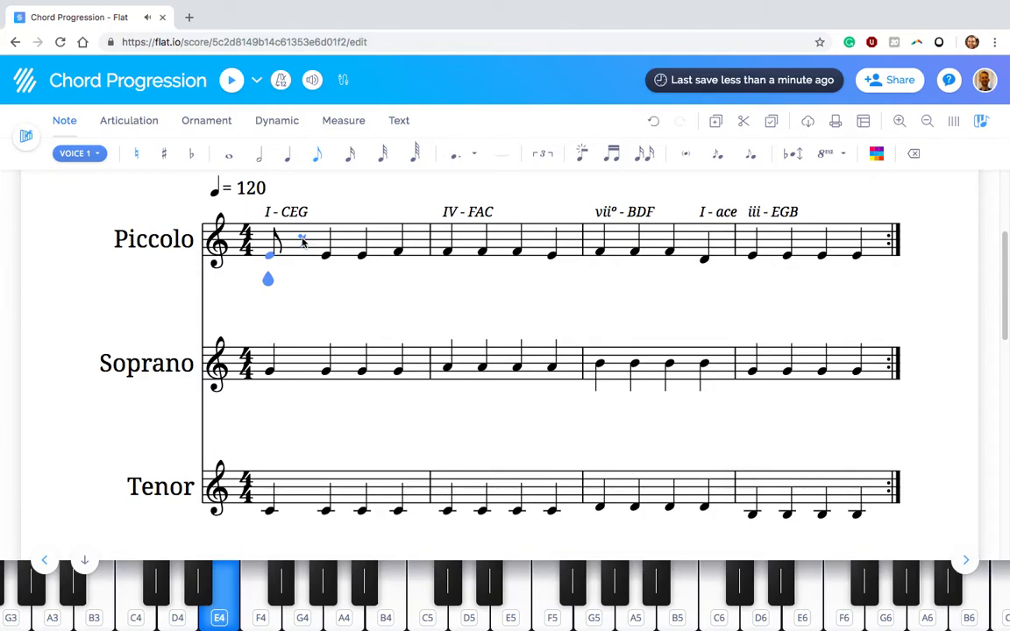
pyautogui.click(303, 251)
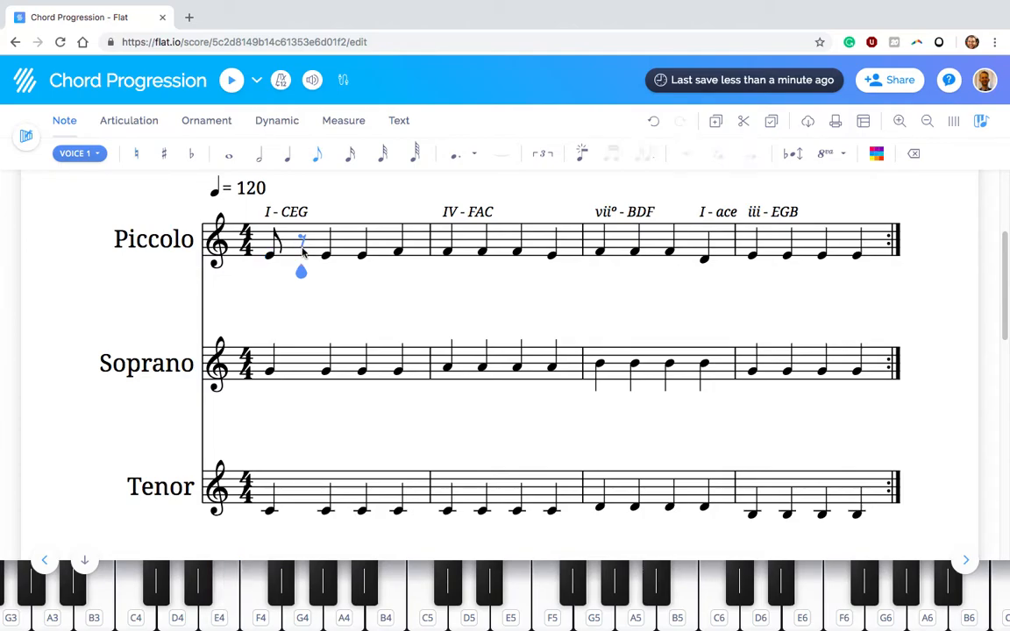
pyautogui.press('e')
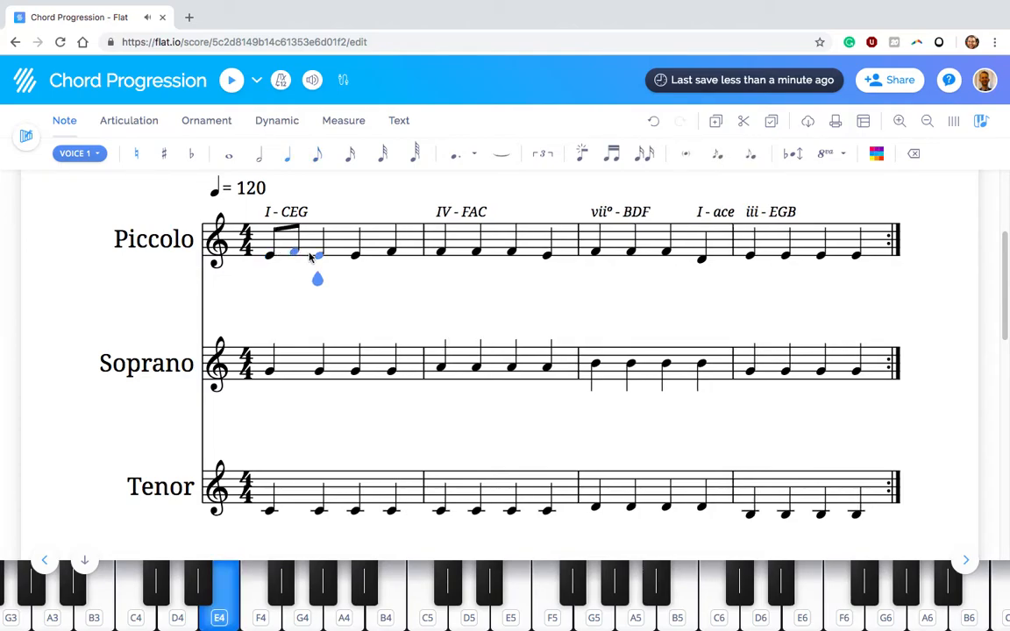
# Turn the Piccolo's second beat in measure 1 into an E4 eighth note followed by an F4 eighth note
pyautogui.click(320, 155)
pyautogui.click(351, 249)
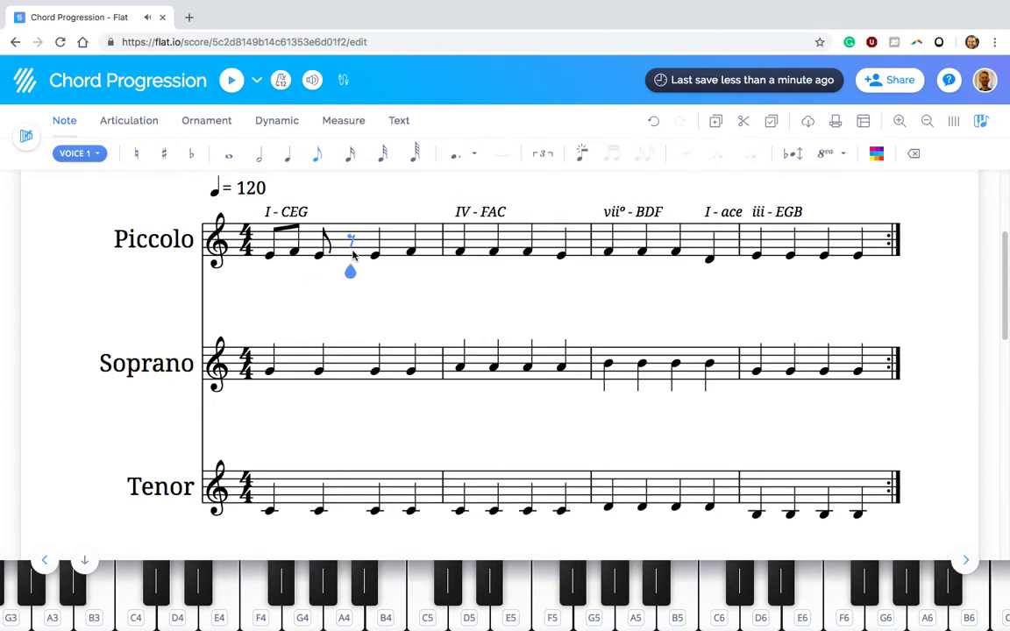
pyautogui.press('e')
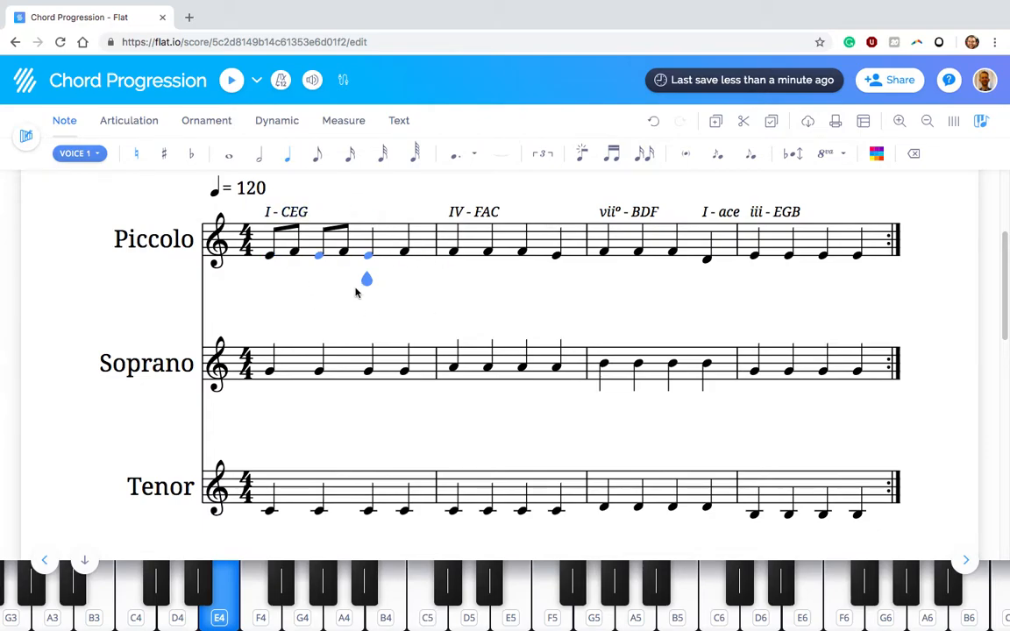
# Turn each of the Piccolo's first two beats in measure 2 into an F4 eighth note followed by an E4 eighth note
pyautogui.click(454, 254)
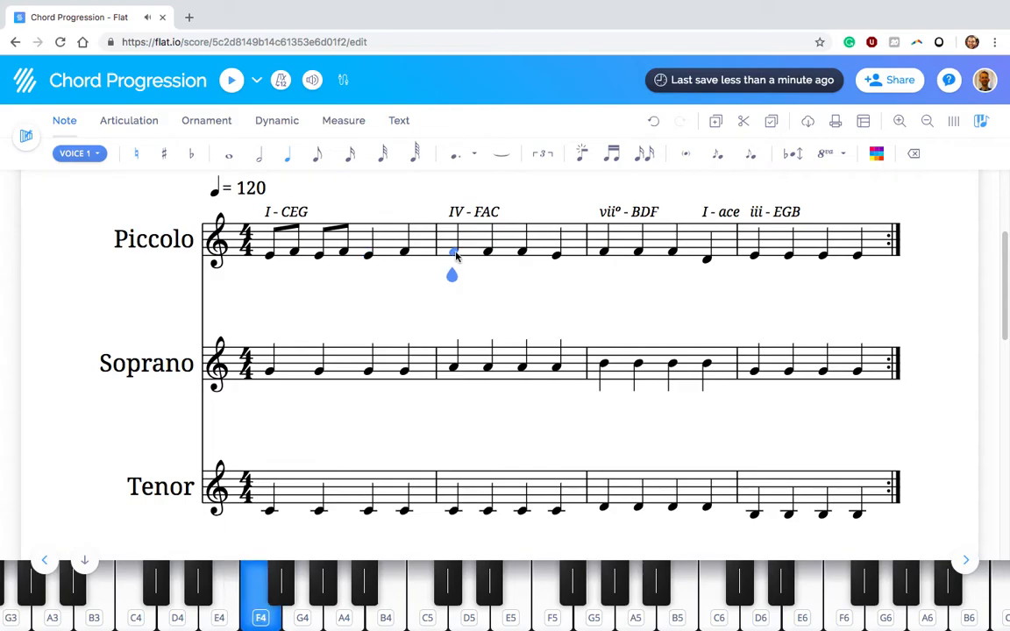
pyautogui.click(317, 153)
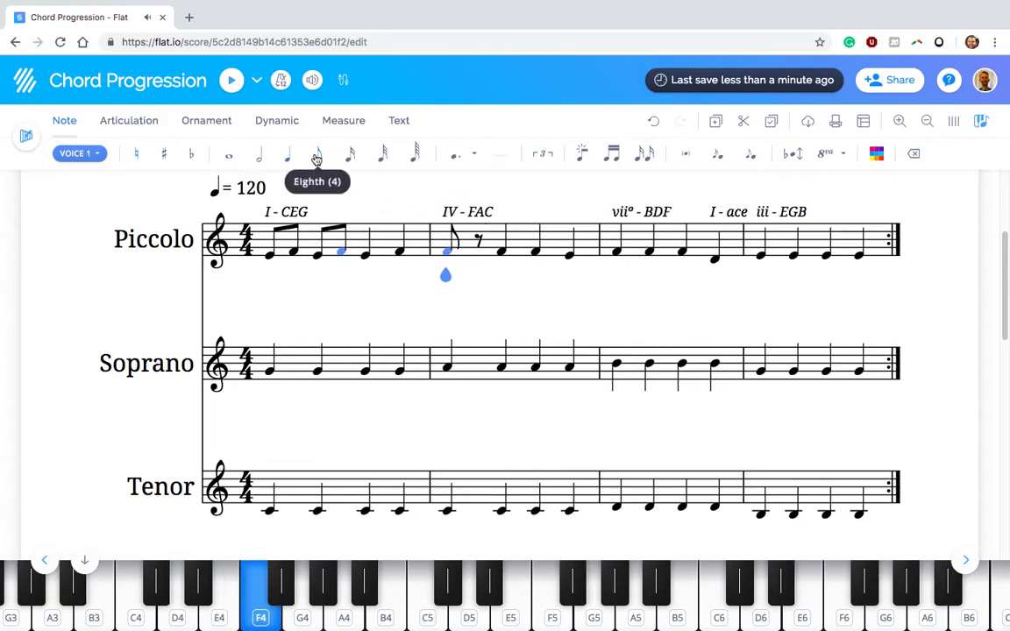
pyautogui.click(480, 244)
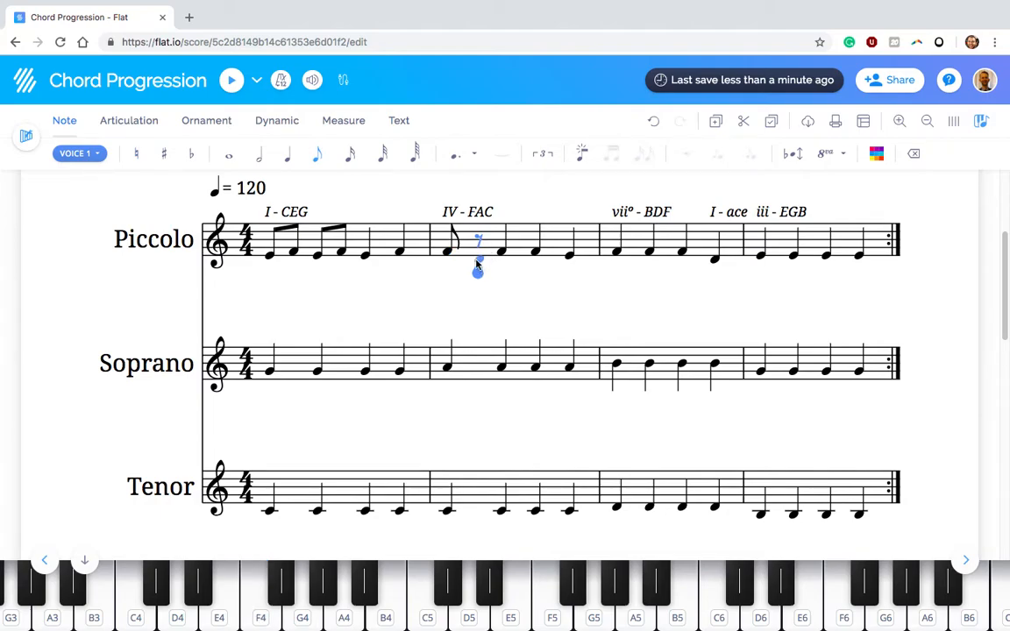
pyautogui.press('f')
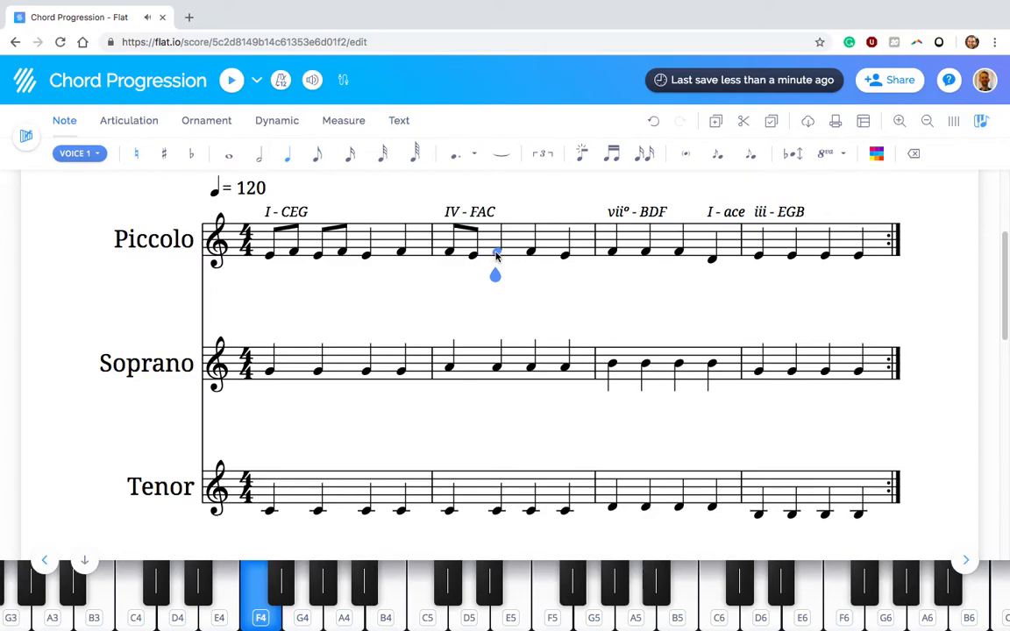
pyautogui.click(318, 158)
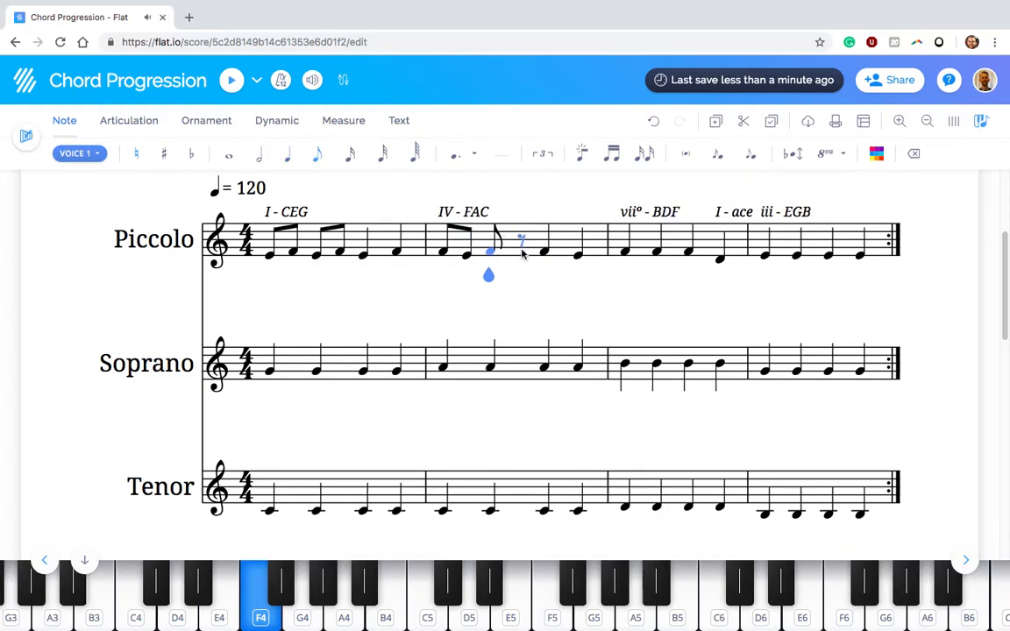
pyautogui.press('e')
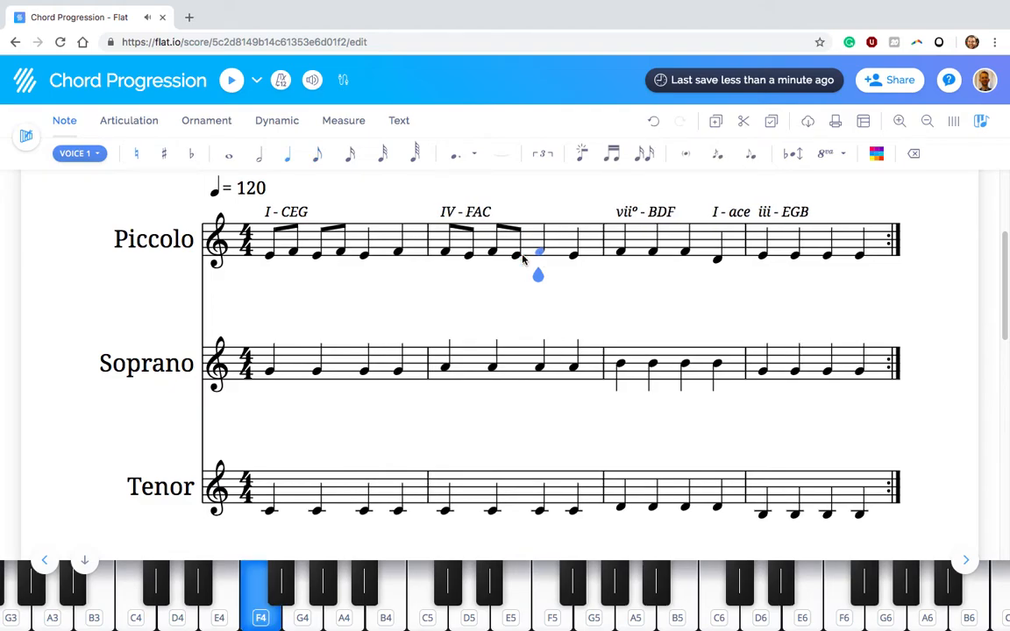
# Shorten the first Piccolo note of measure 3 to an eighth note and fill the following rest with an E4 eighth note
pyautogui.click(621, 254)
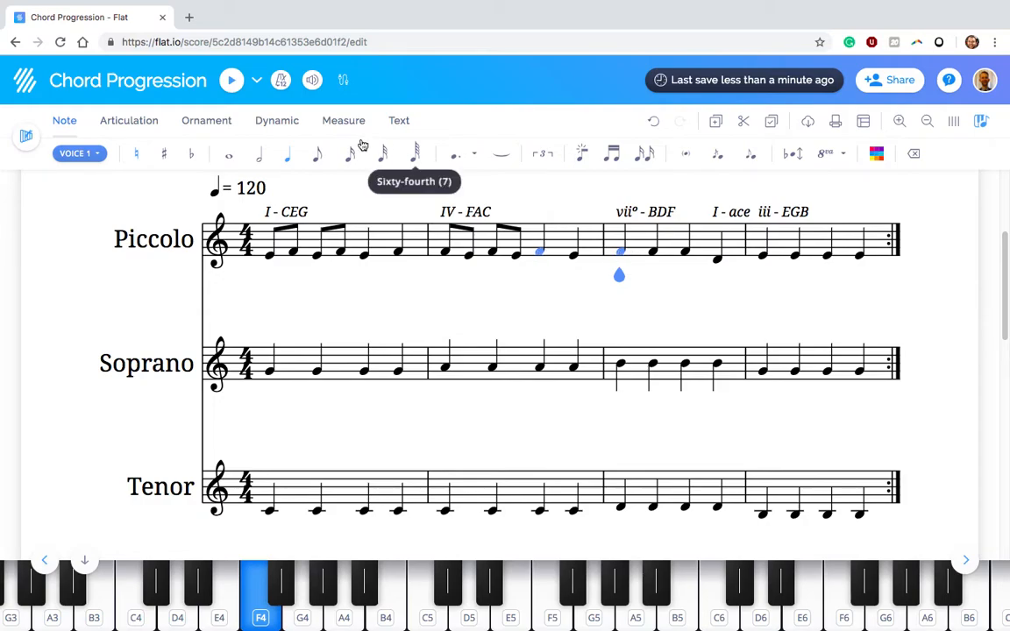
pyautogui.click(318, 154)
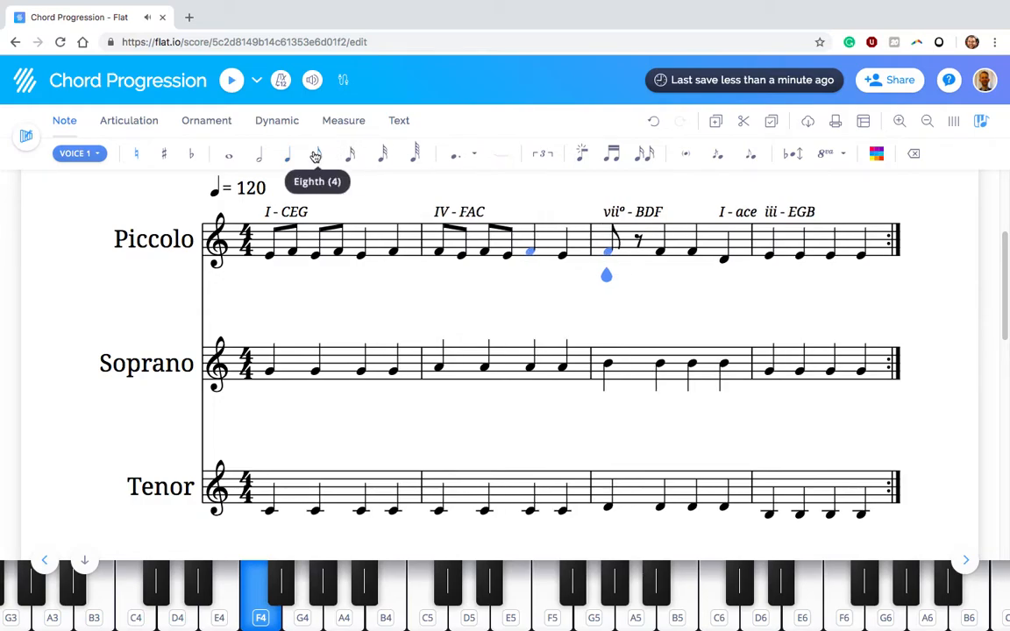
pyautogui.click(639, 249)
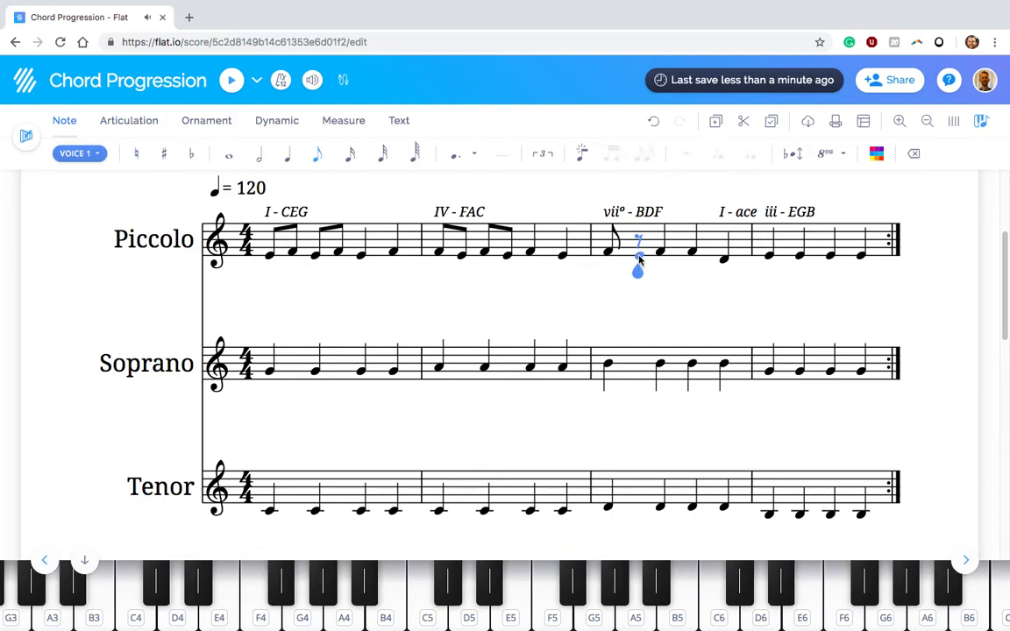
pyautogui.click(639, 258)
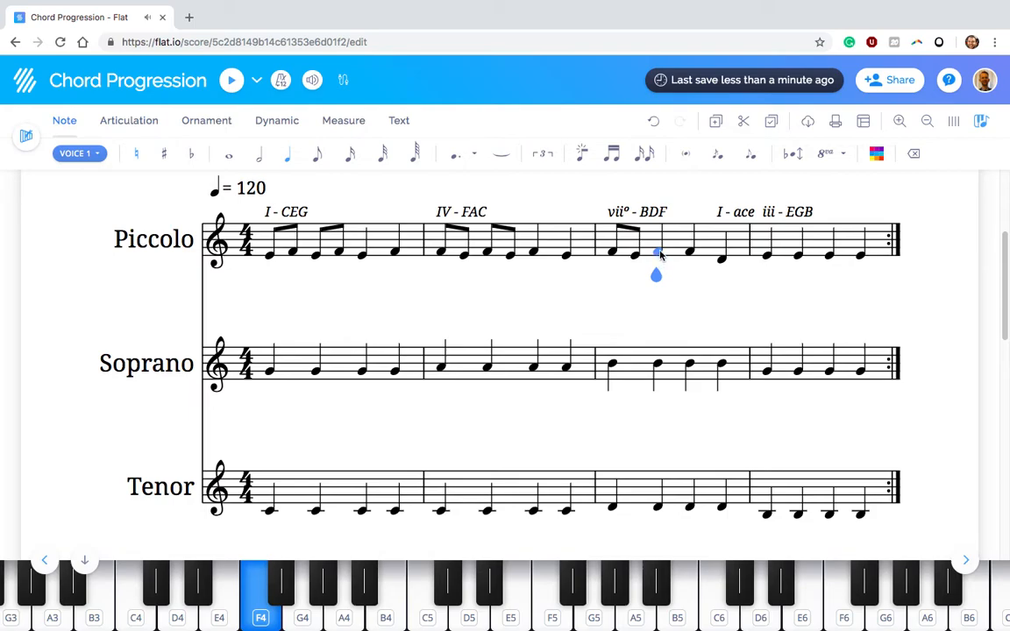
# Turn the Piccolo's second beat in measure 3 into a D4 eighth note followed by an E4 eighth note
pyautogui.press('Down')
pyautogui.press('Down')
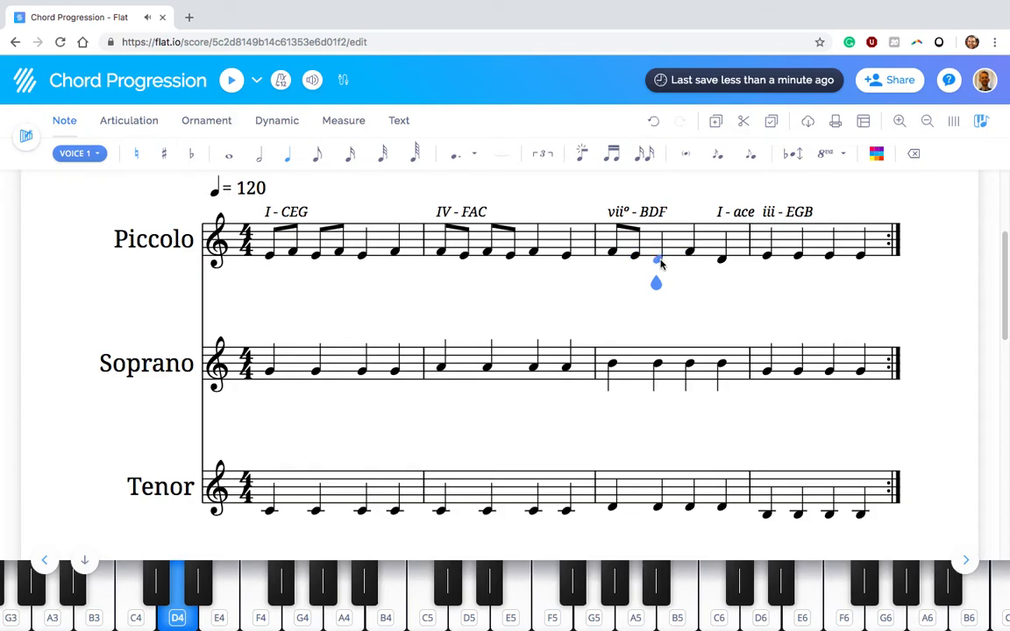
pyautogui.click(317, 154)
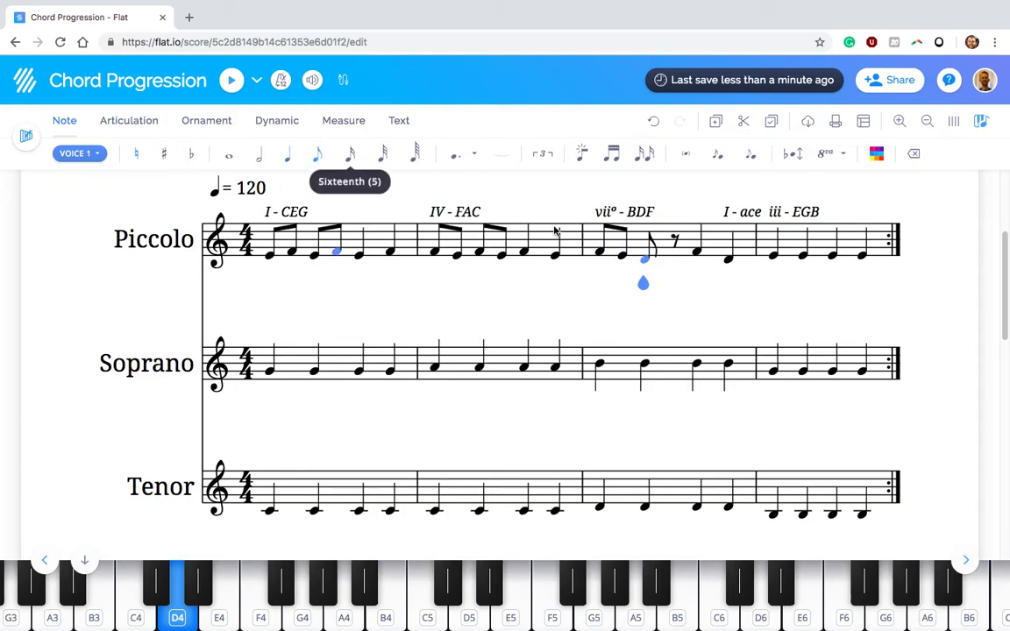
pyautogui.click(676, 240)
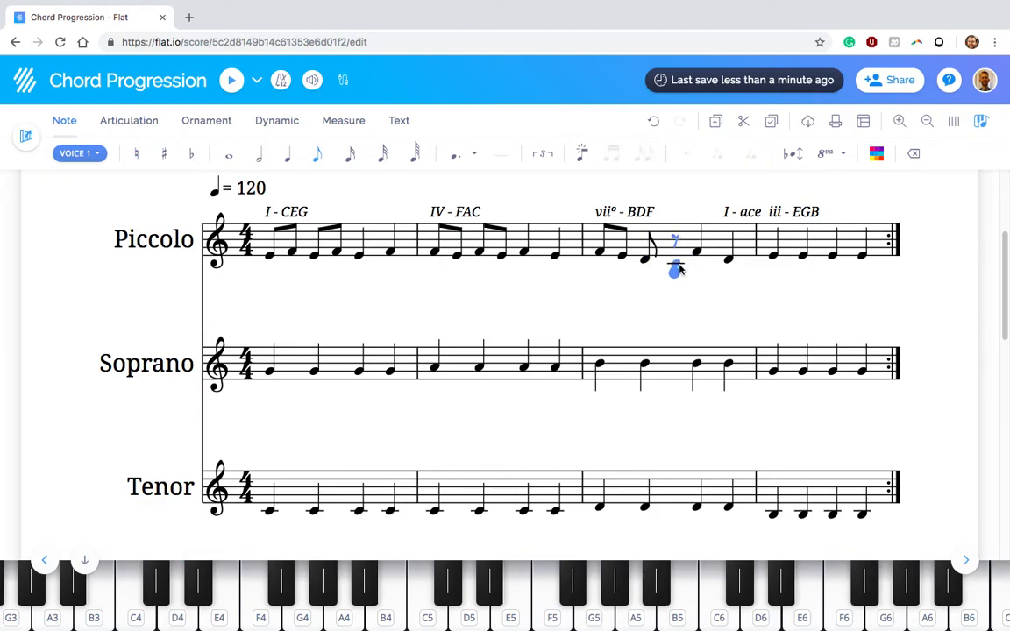
pyautogui.press('f')
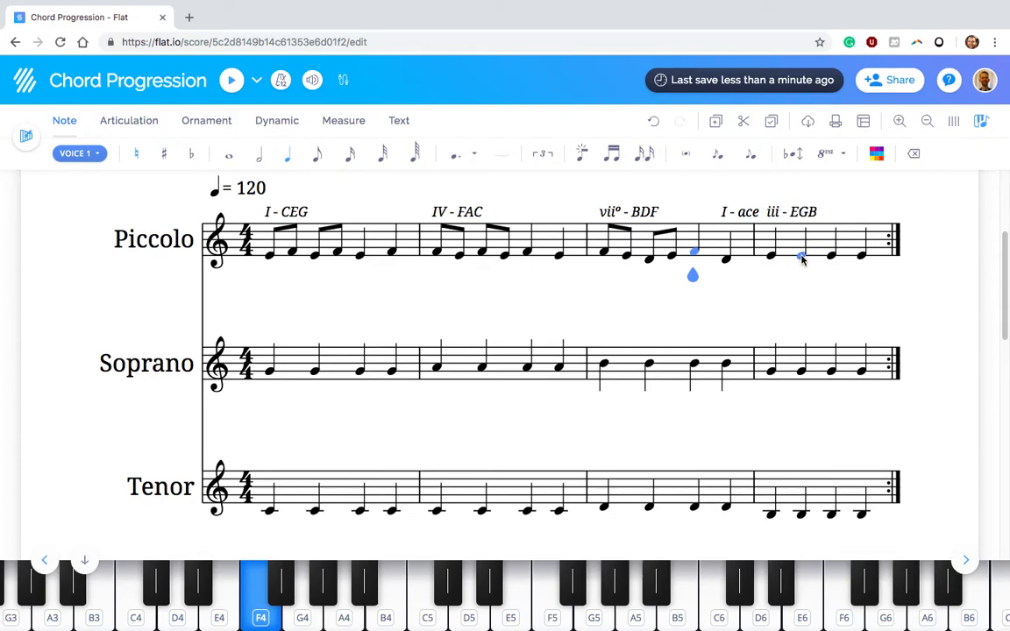
# Shorten the first Piccolo note of measure 4 to an eighth note and fill the following rest with an F4 eighth note
pyautogui.click(800, 257)
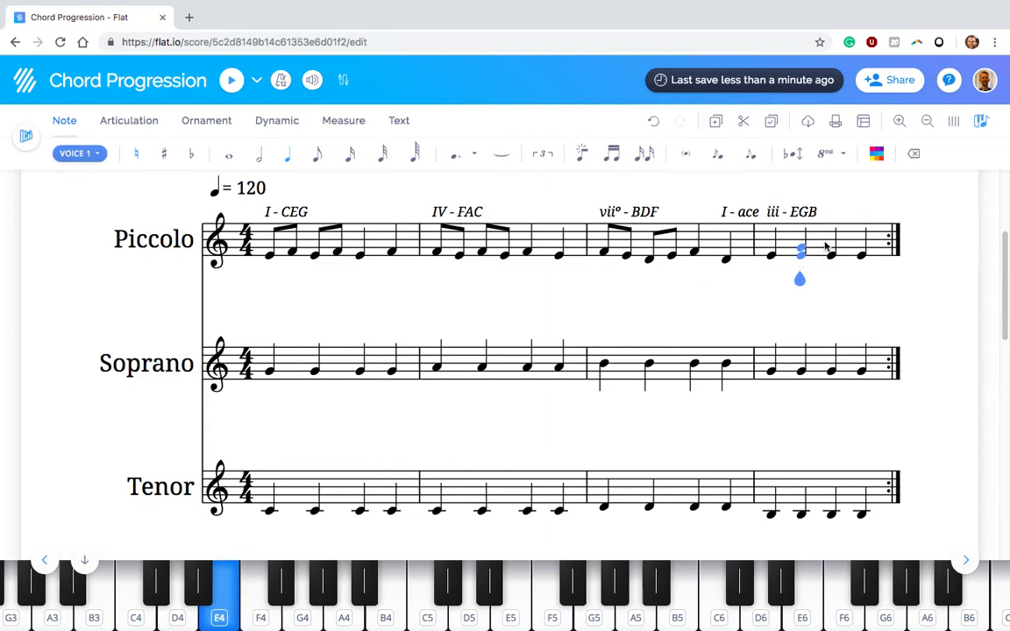
pyautogui.click(772, 256)
pyautogui.click(318, 154)
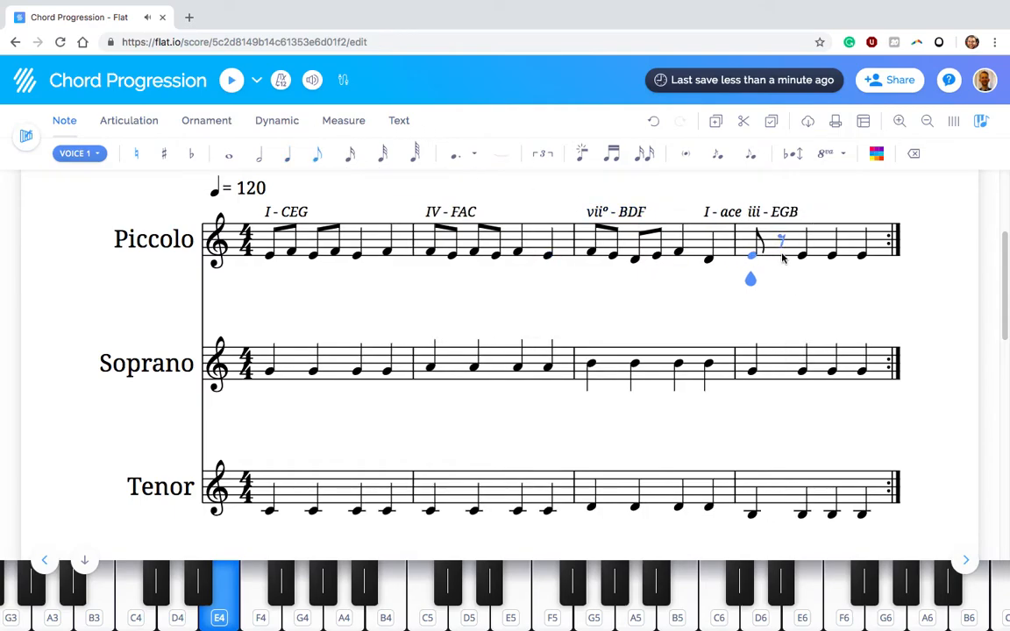
pyautogui.click(782, 256)
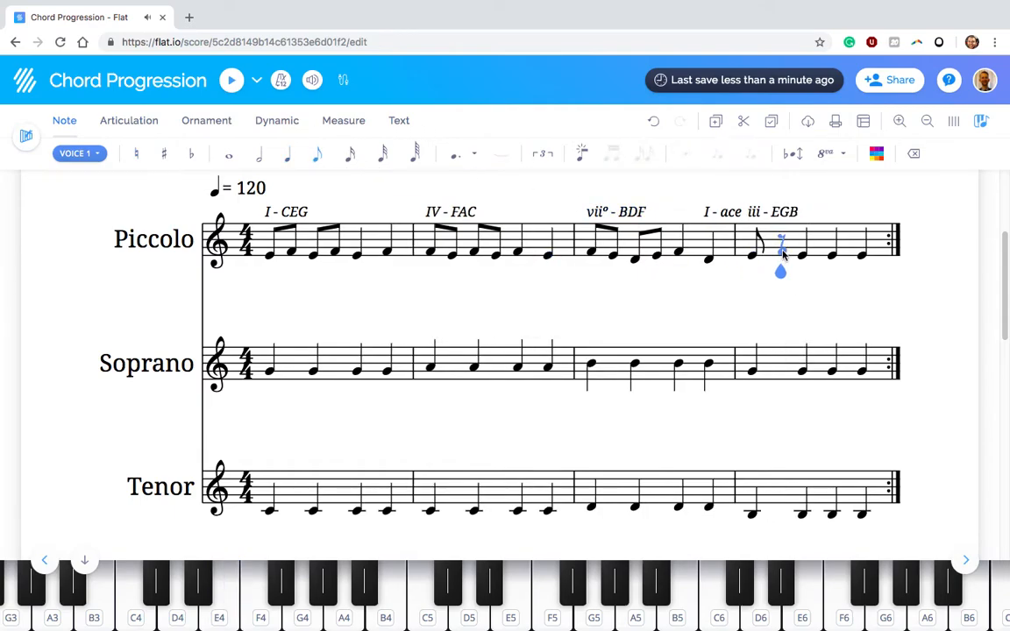
pyautogui.click(782, 255)
# Turn the Piccolo's second beat in measure 4 into a G4 eighth note followed by an A4 eighth note
pyautogui.press('Up')
pyautogui.press('Up')
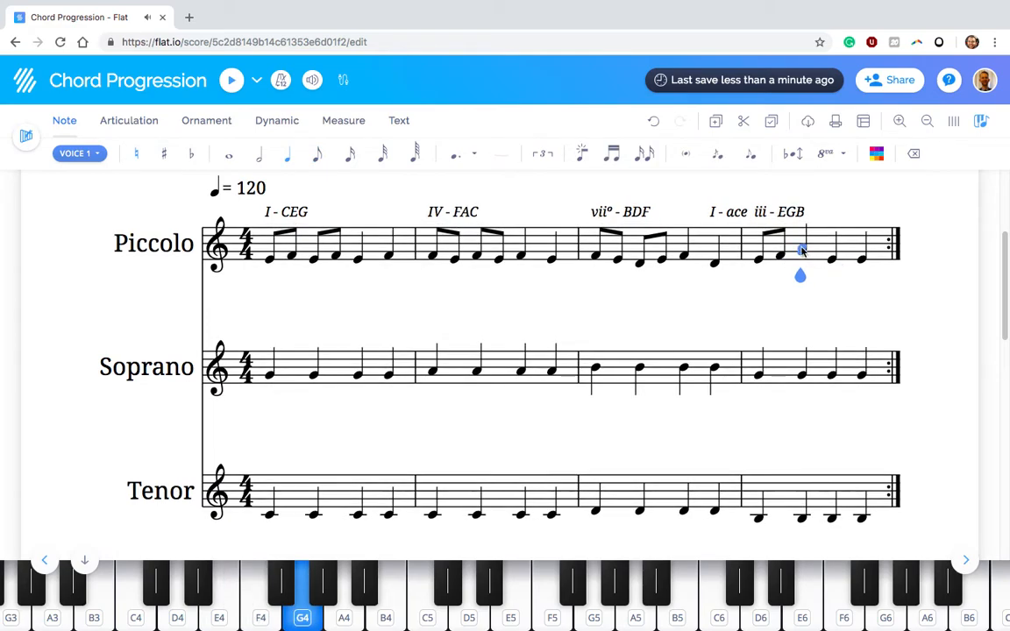
pyautogui.click(319, 162)
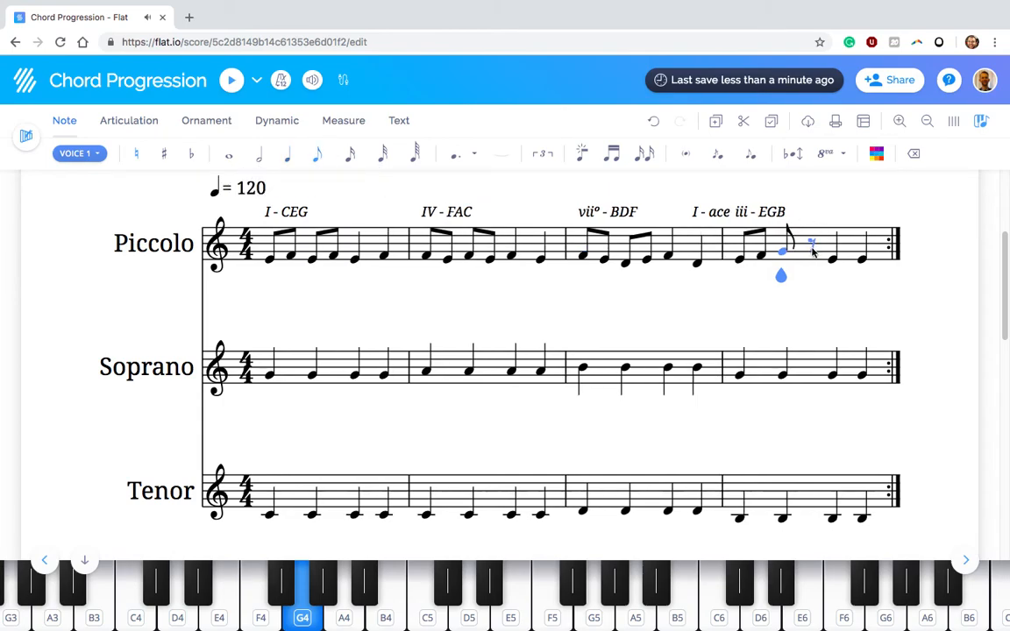
pyautogui.click(811, 252)
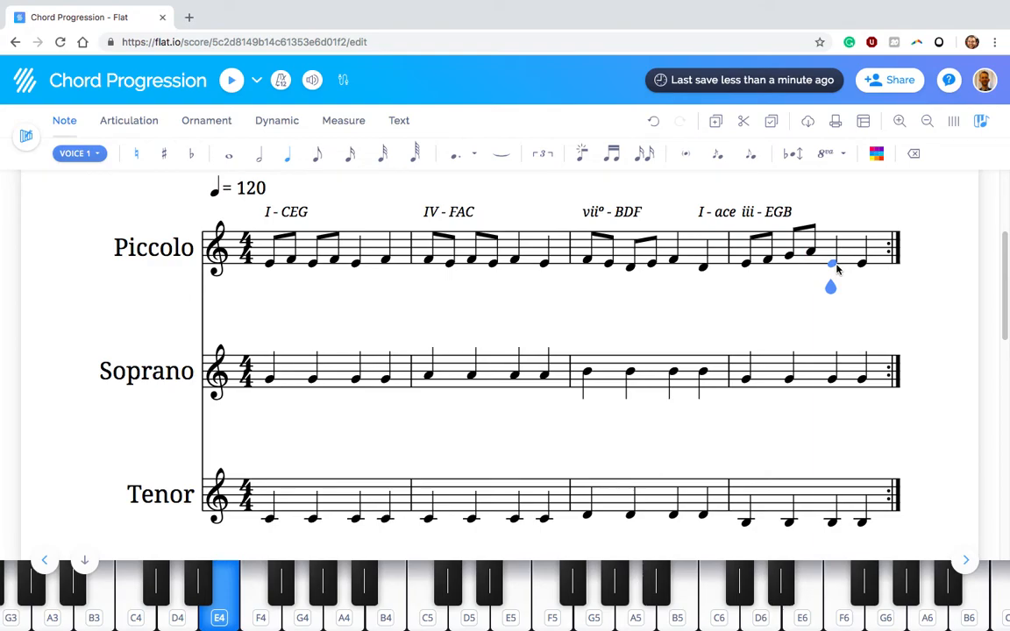
# Raise the Piccolo's last two quarter notes in measure 4 to B4
pyautogui.press('Up')
pyautogui.press('Up')
pyautogui.press('Up')
pyautogui.press('Up')
pyautogui.press('Return')
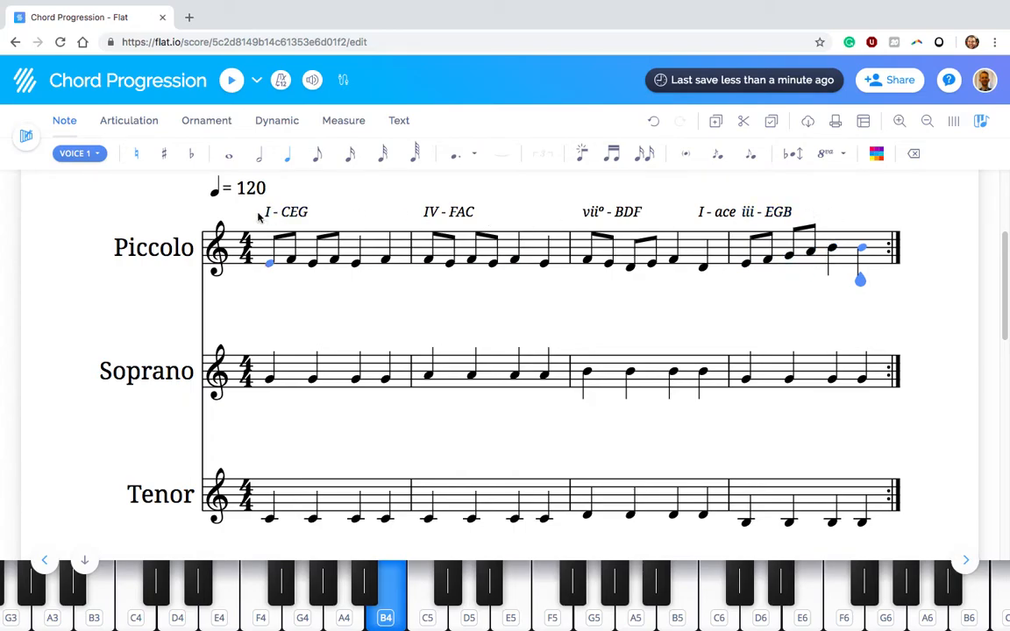
# Play the score from the first Piccolo note through the repeat, then stop playback and return to the beginning
pyautogui.click(272, 267)
pyautogui.click(226, 77)
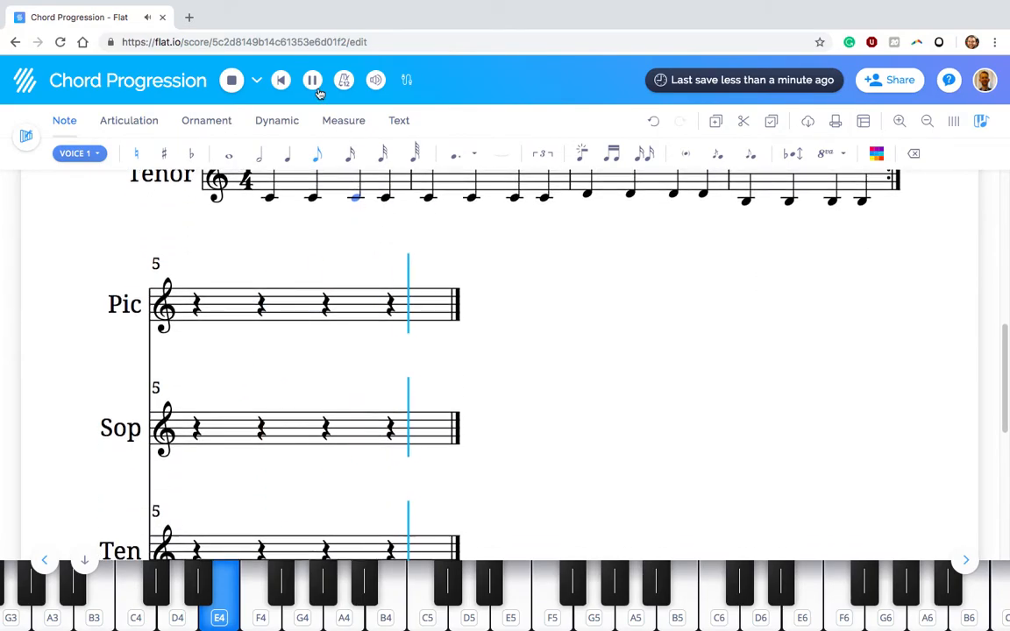
pyautogui.click(315, 84)
pyautogui.scroll(3, 480, 307)
pyautogui.scroll(3, 480, 307)
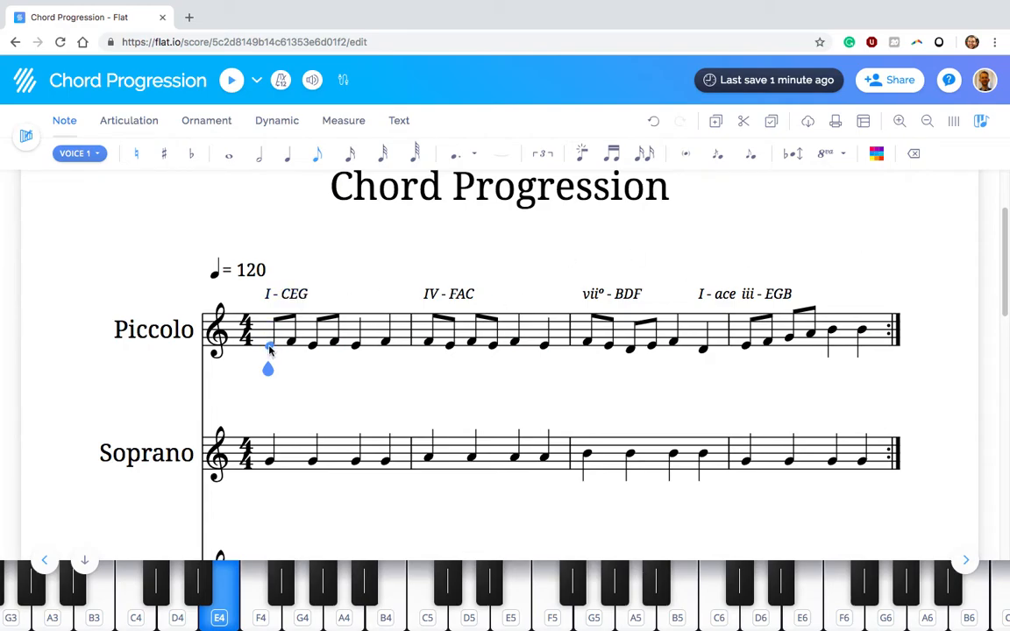
# Select all Piccolo notes in measures 1 to 4 and transpose them up one octave
pyautogui.click(270, 350)
pyautogui.hotkey('shift', 'Right')
pyautogui.hotkey('shift', 'Right')
pyautogui.hotkey('shift', 'Right')
pyautogui.hotkey('shift', 'Right')
pyautogui.hotkey('shift', 'Right')
pyautogui.hotkey('shift', 'Right')
pyautogui.hotkey('shift', 'Right')
pyautogui.hotkey('shift', 'Right')
pyautogui.hotkey('shift', 'Right')
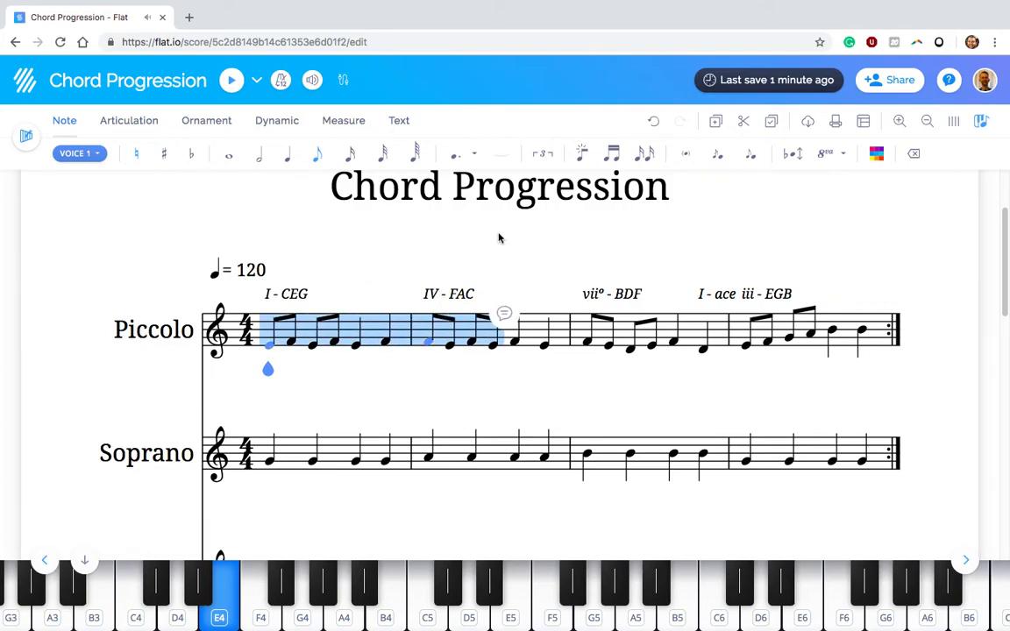
pyautogui.hotkey('shift', 'Right')
pyautogui.hotkey('shift', 'Right')
pyautogui.hotkey('shift', 'Right')
pyautogui.hotkey('shift', 'Right')
pyautogui.hotkey('shift', 'Right')
pyautogui.hotkey('shift', 'Right')
pyautogui.hotkey('shift', 'Right')
pyautogui.hotkey('shift', 'Right')
pyautogui.hotkey('shift', 'Right')
pyautogui.hotkey('shift', 'Right')
pyautogui.hotkey('shift', 'Right')
pyautogui.hotkey('shift', 'Right')
pyautogui.hotkey('shift', 'Right')
pyautogui.hotkey('shift', 'Right')
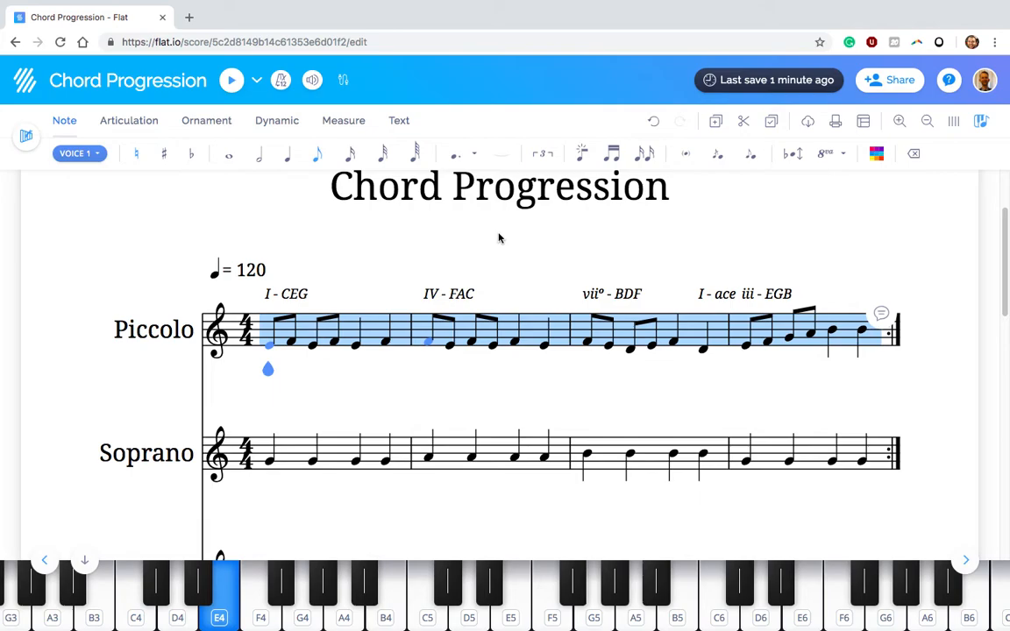
pyautogui.press('Up')
pyautogui.press('Up')
pyautogui.press('Up')
pyautogui.press('Down')
pyautogui.press('Down')
pyautogui.press('Down')
pyautogui.press('Up')
pyautogui.press('Up')
pyautogui.press('Up')
pyautogui.press('Up')
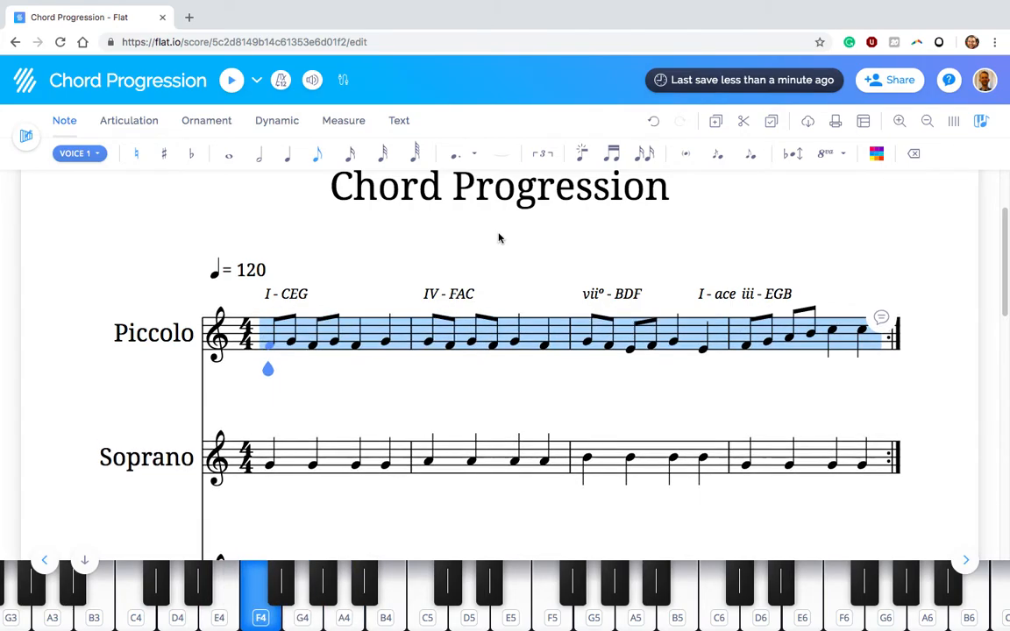
pyautogui.press('Up')
pyautogui.press('Up')
pyautogui.press('Up')
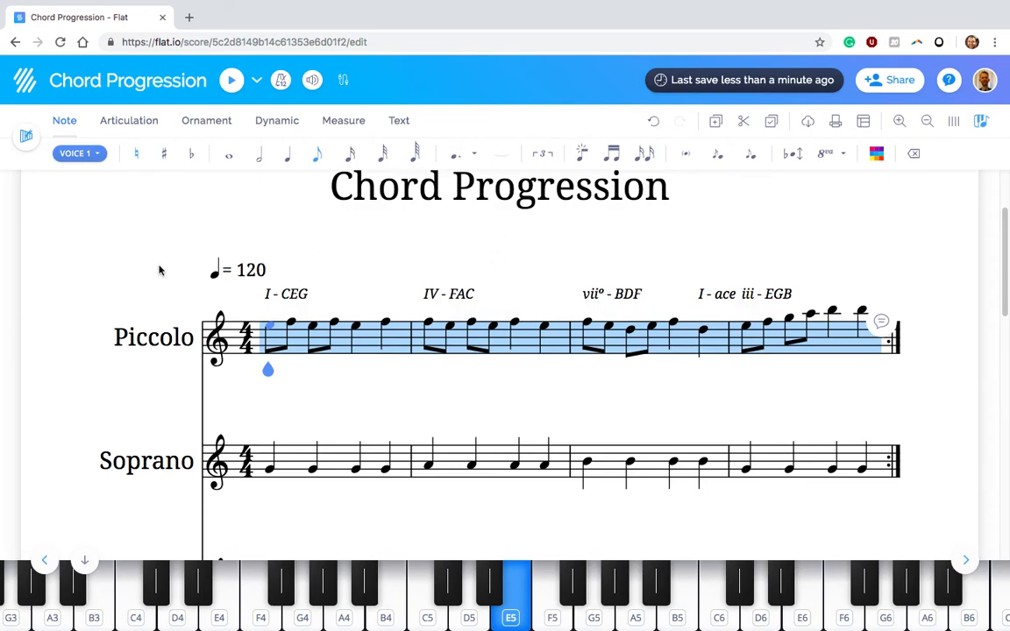
# Play back the score with the transposed Piccolo melody, then halt playback
pyautogui.click(230, 79)
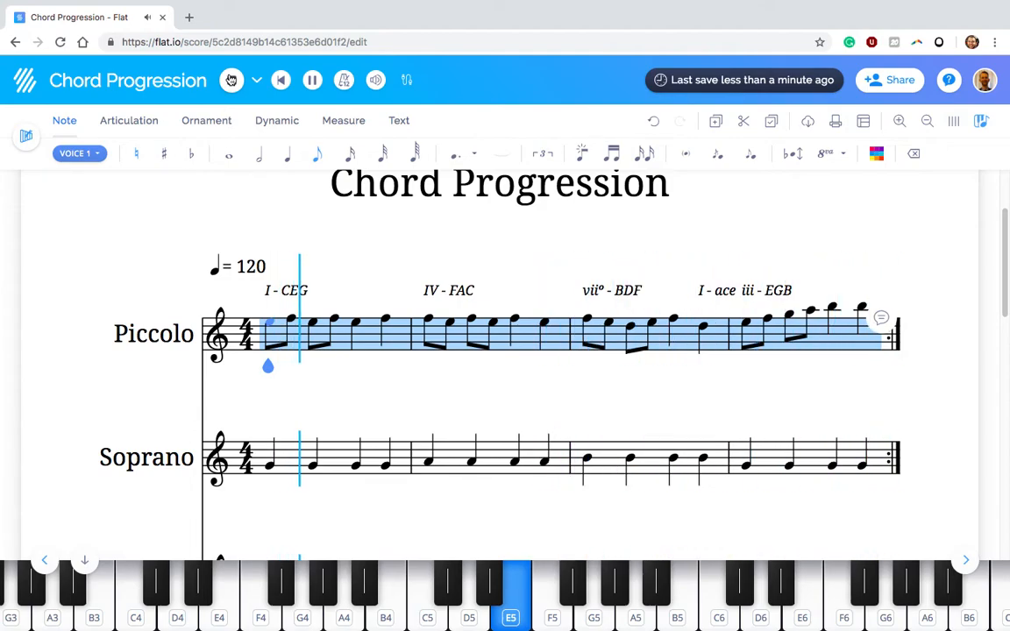
pyautogui.click(313, 81)
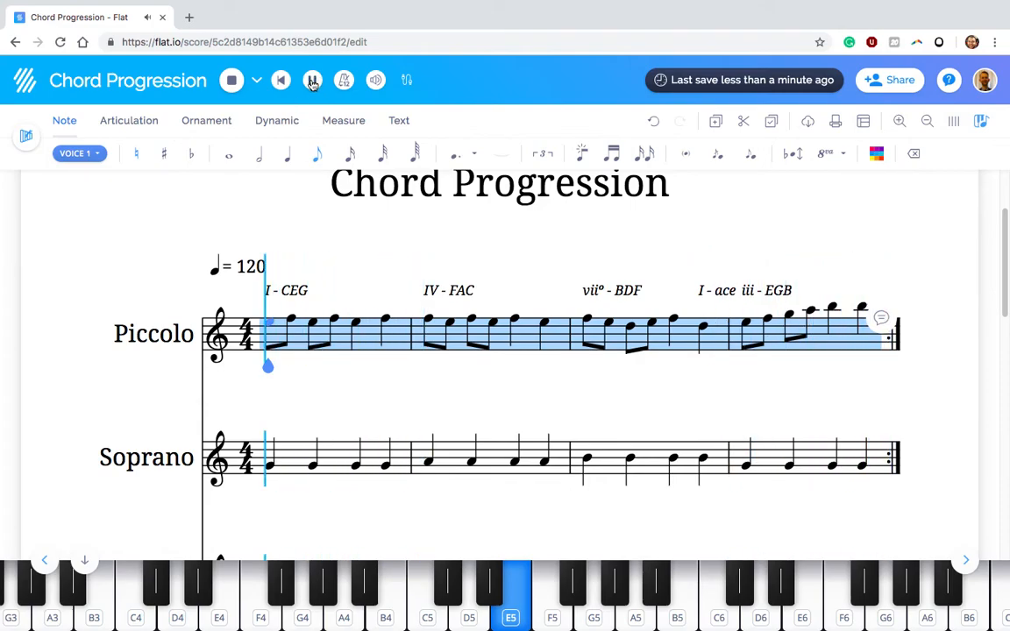
pyautogui.scroll(-5, 911, 293)
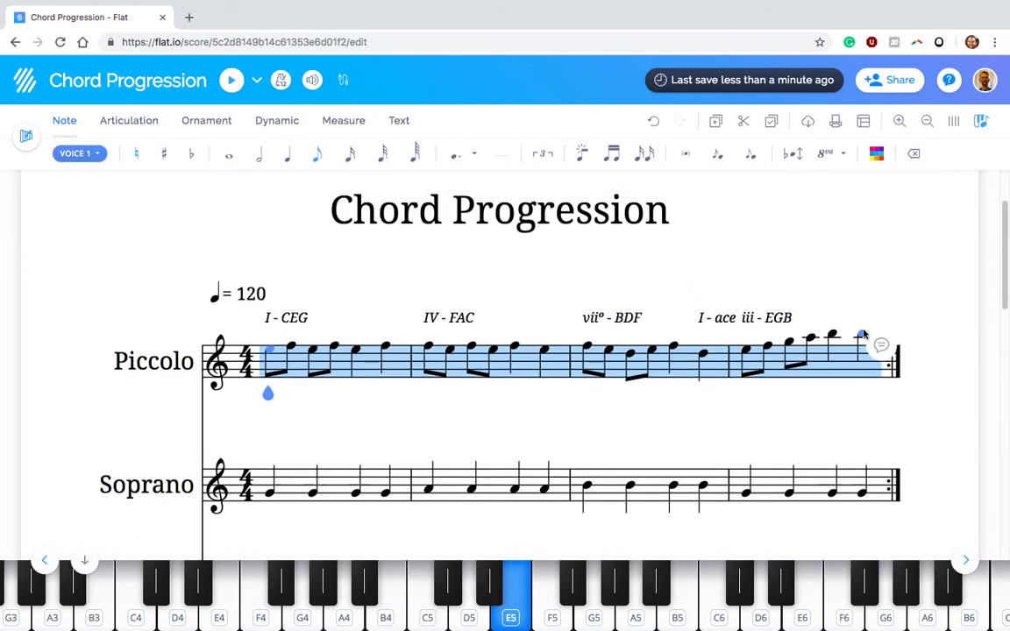
# Raise the first Piccolo note of measure 1 to C6 and play the score from there
pyautogui.click(861, 338)
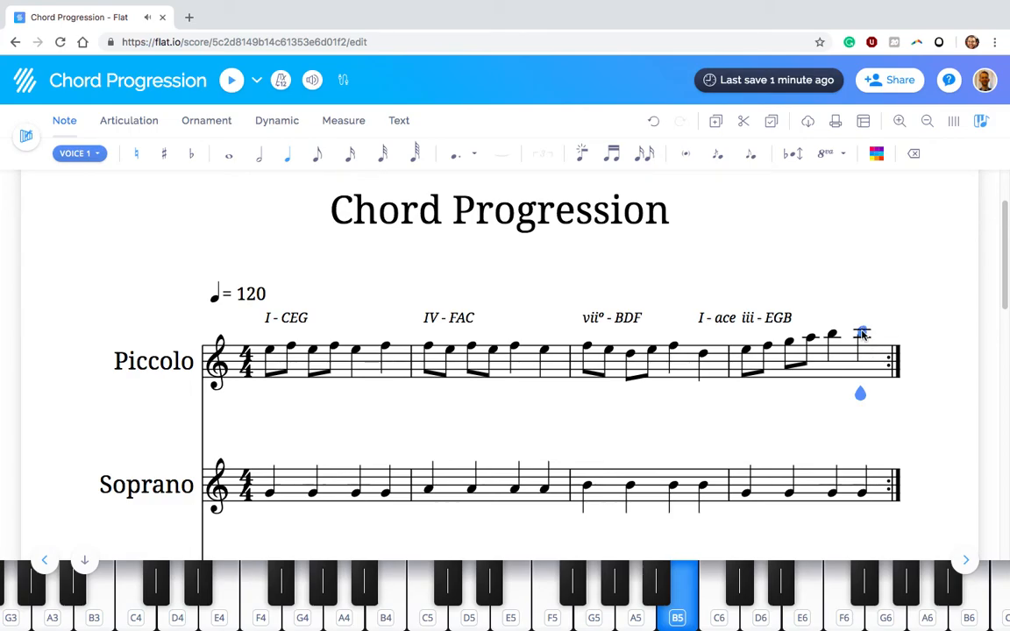
pyautogui.click(269, 351)
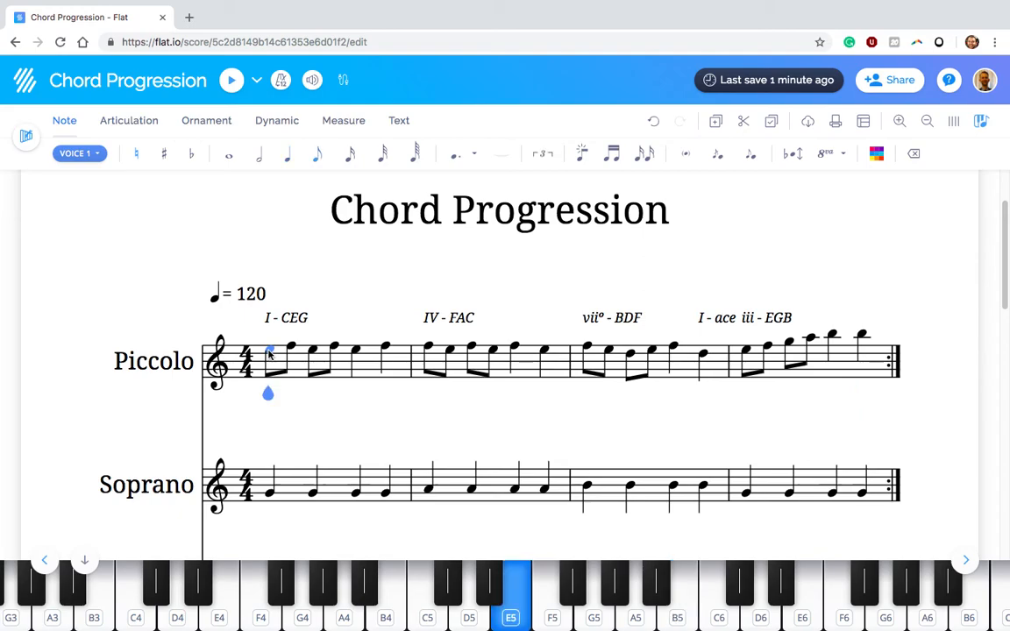
pyautogui.press('Up')
pyautogui.press('Up')
pyautogui.press('Up')
pyautogui.press('Up')
pyautogui.press('Up')
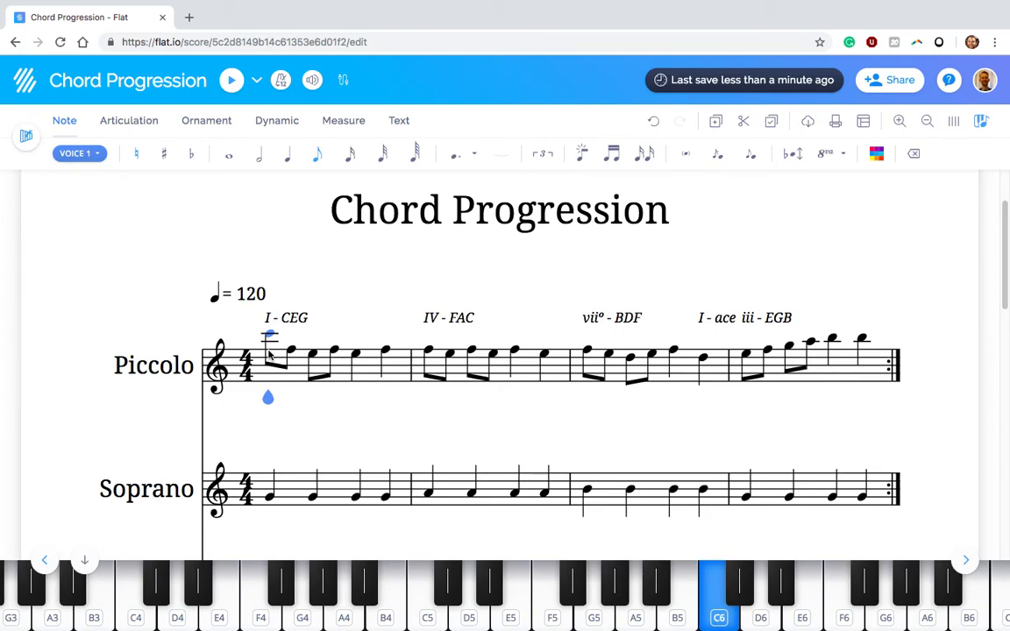
pyautogui.press('space')
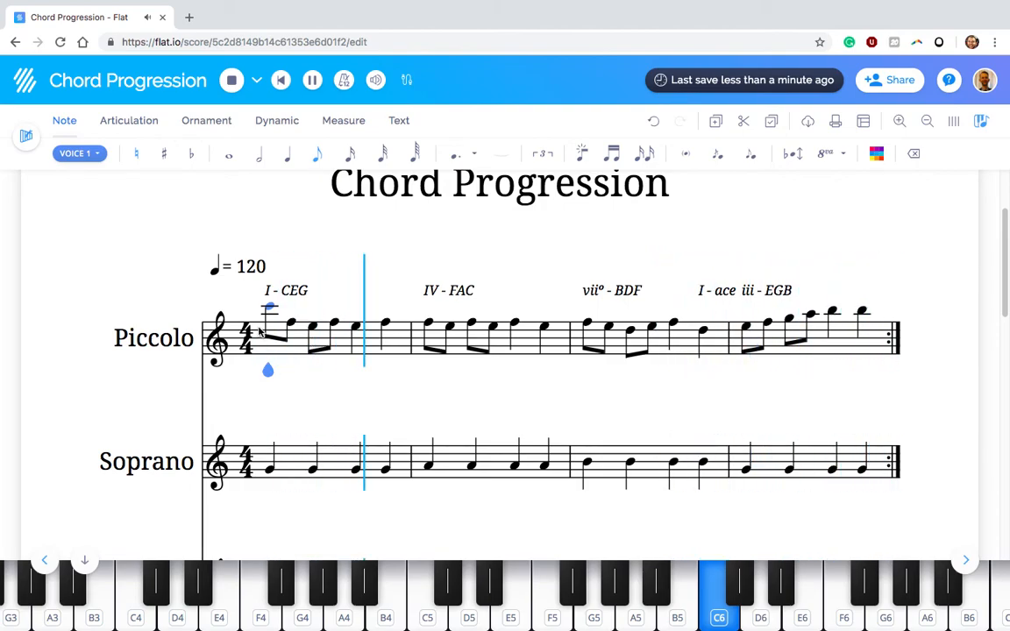
pyautogui.press('space')
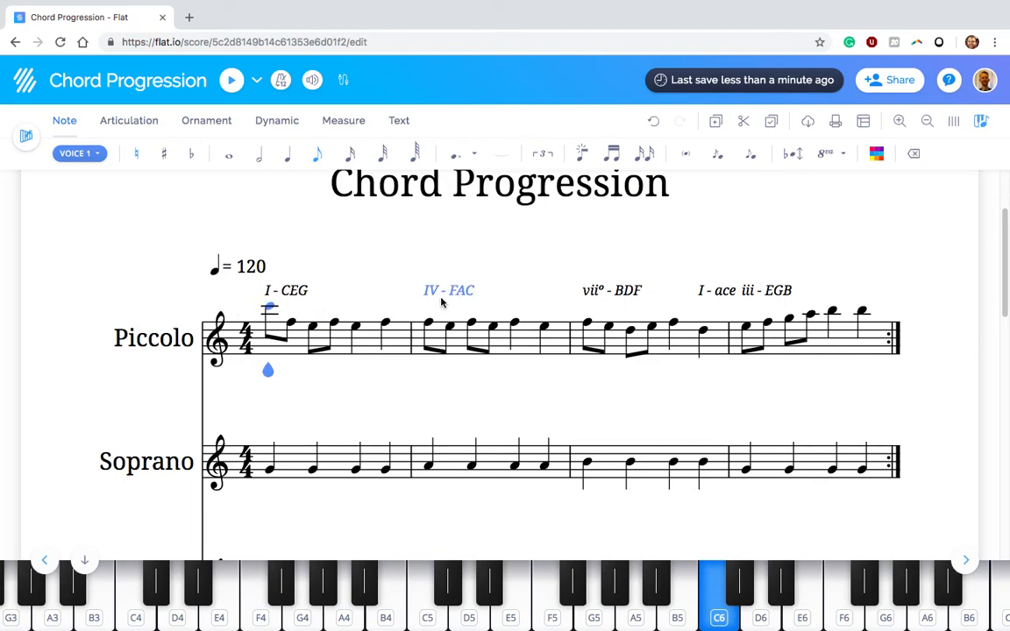
# Raise the second Piccolo note of measure 1 to A5 and the third note to G5
pyautogui.click(291, 319)
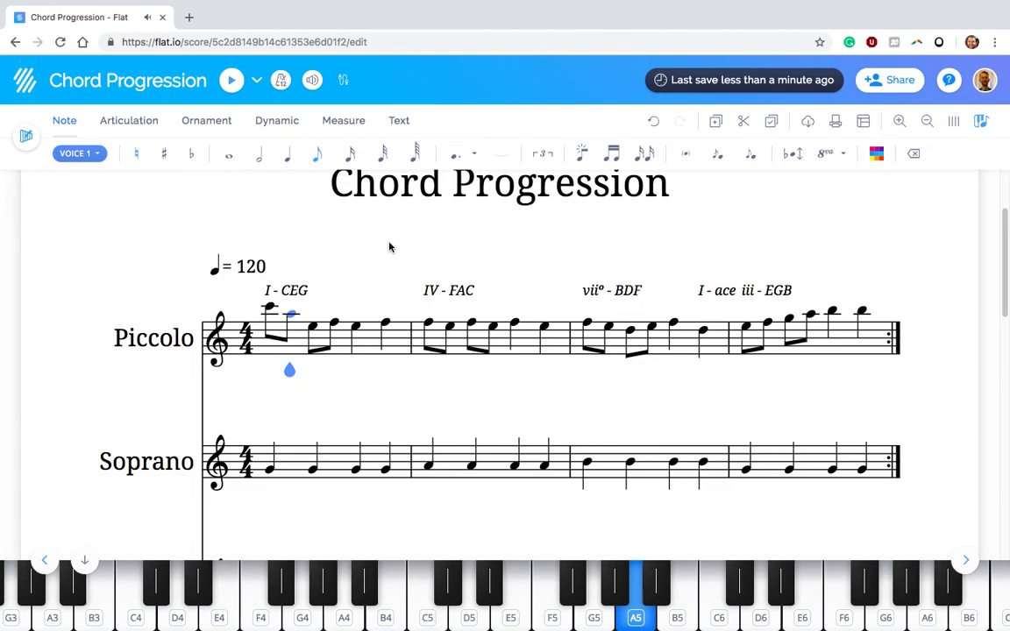
pyautogui.press('Right')
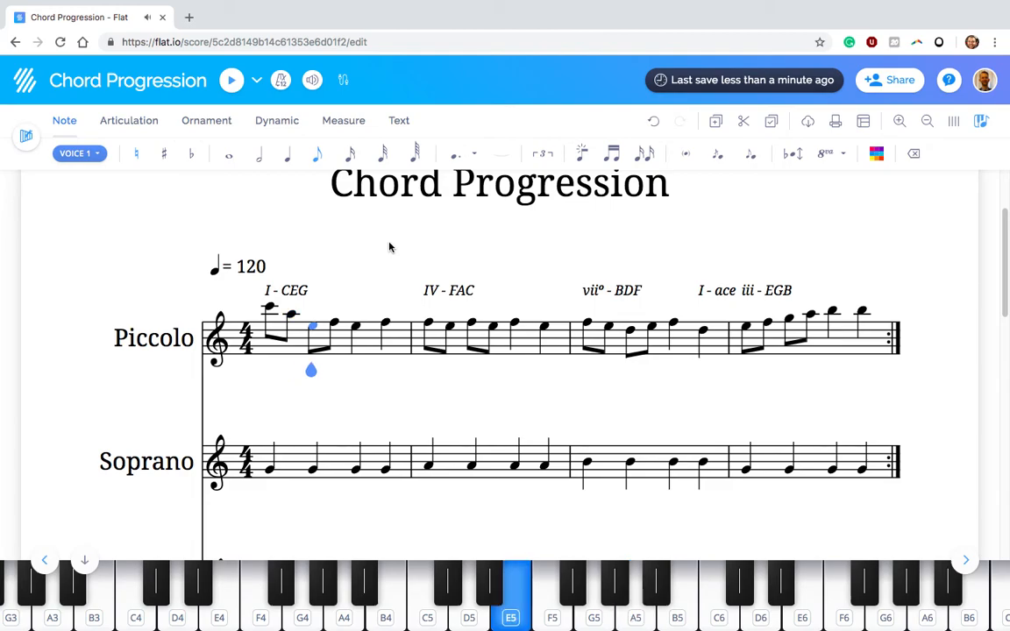
pyautogui.press('Left')
pyautogui.press('Down')
pyautogui.press('Down')
pyautogui.press('Up')
pyautogui.press('Up')
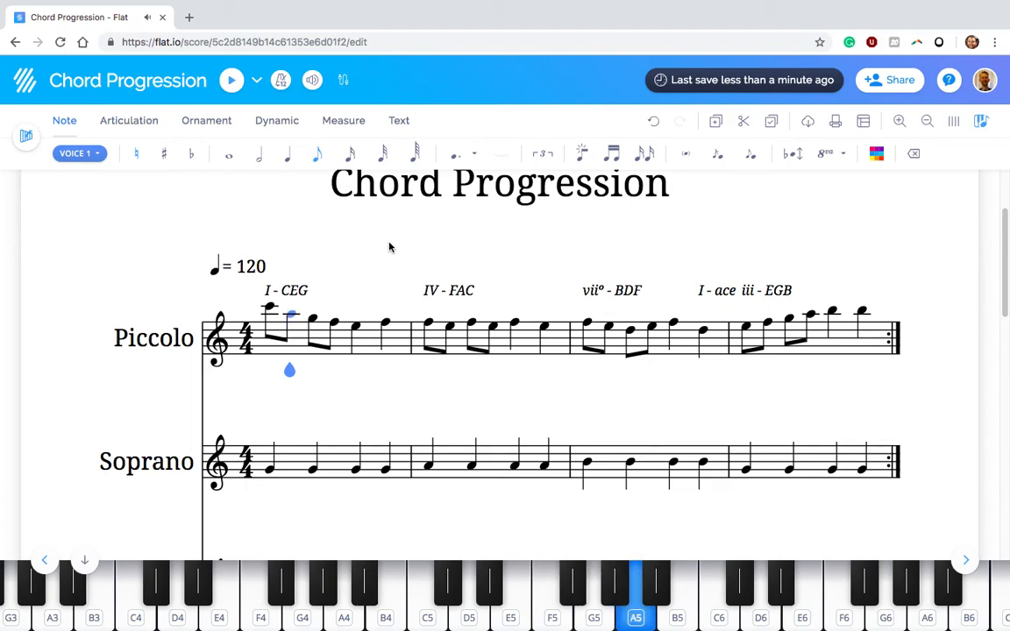
# Step through the first four Piccolo notes of measure 1 one by one to hear their pitches
pyautogui.press('Right')
pyautogui.press('Left')
pyautogui.press('Left')
pyautogui.press('Right')
pyautogui.press('Right')
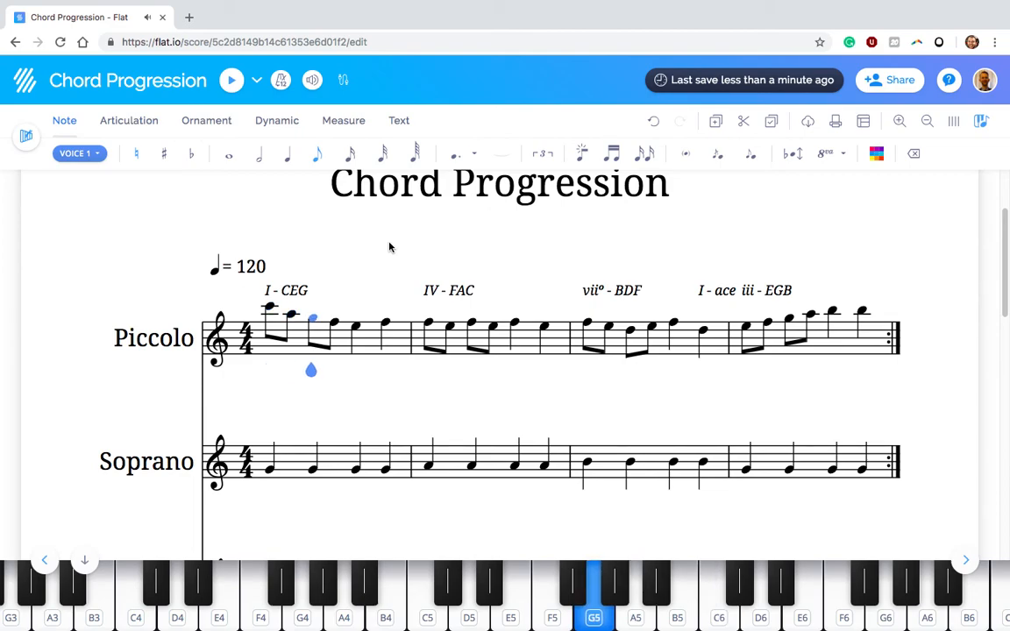
pyautogui.press('Right')
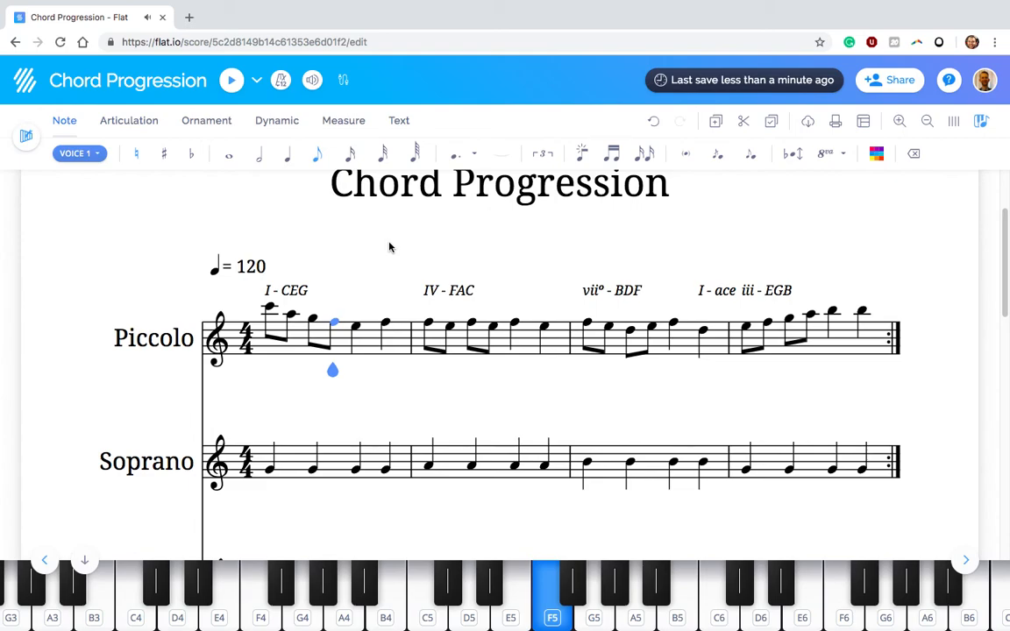
# Play the score from the first Piccolo note of measure 1 into measure 5, stop playback and return to the opening measures
pyautogui.press('Left')
pyautogui.press('Left')
pyautogui.press('Left')
pyautogui.press('space')
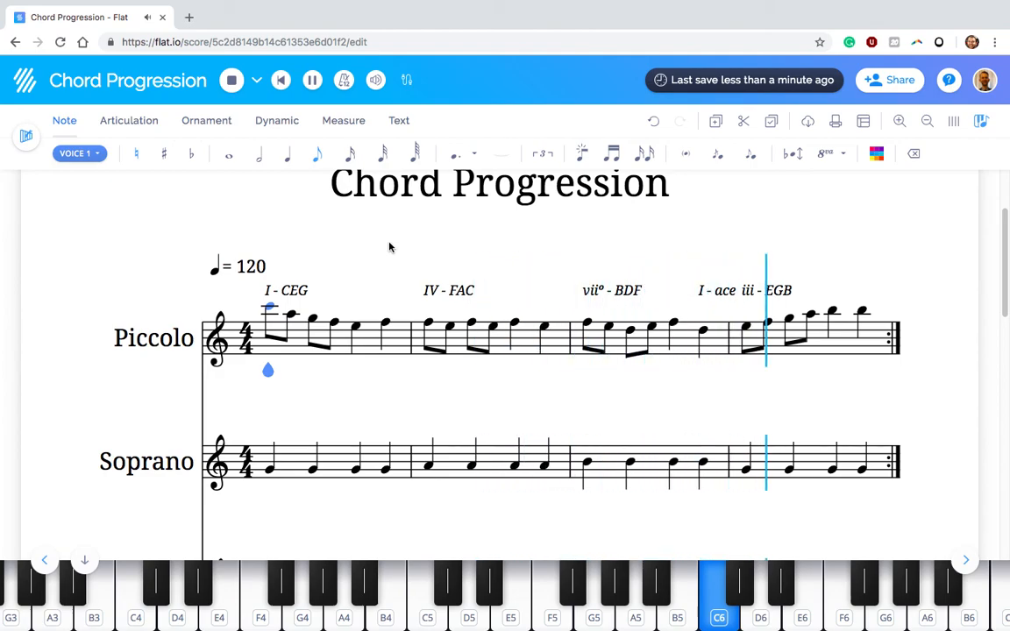
pyautogui.click(232, 80)
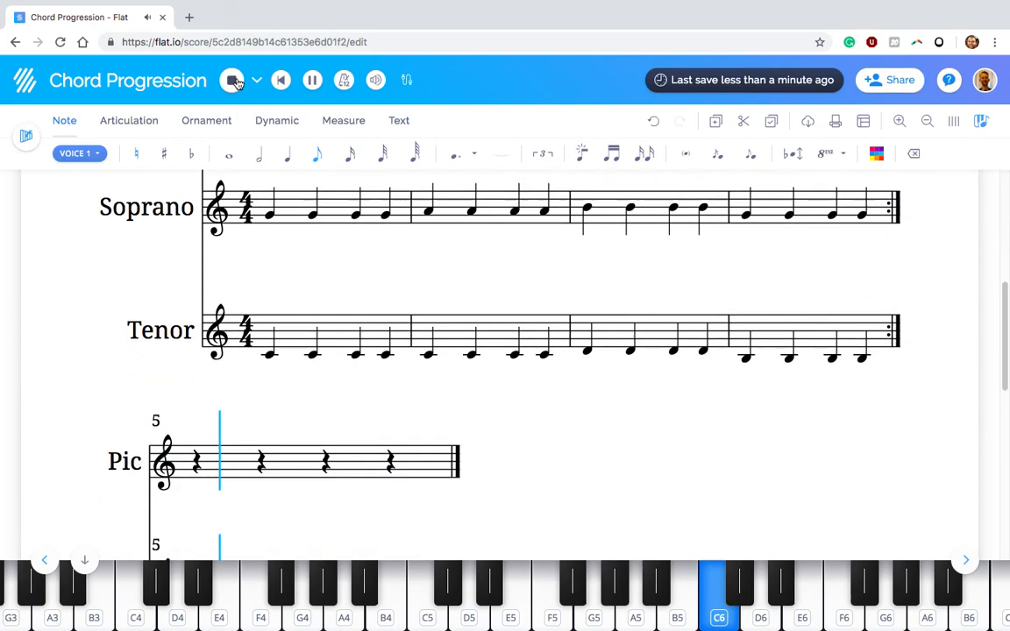
pyautogui.scroll(6, 428, 328)
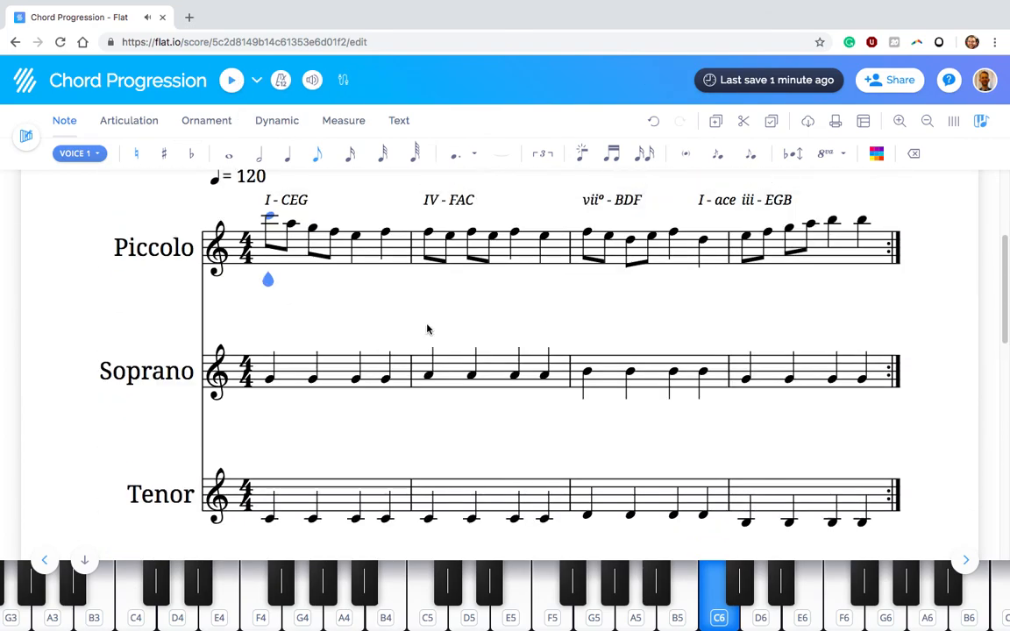